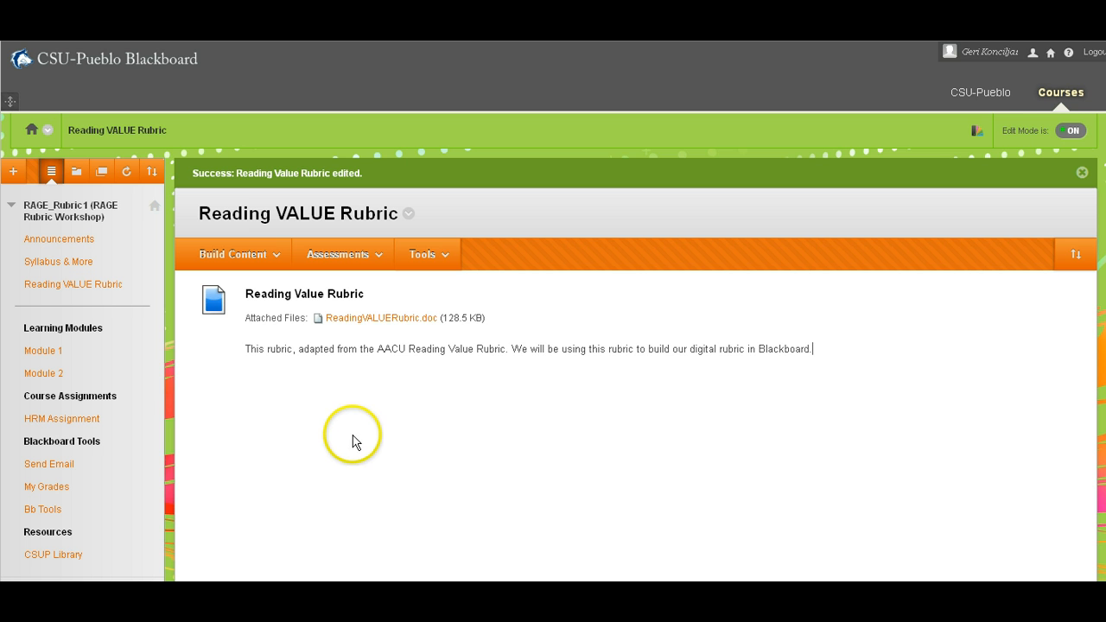
Open the attached ReadingVALUERubric.doc, review its criteria and achievement levels, and return to the Blackboard course.
left_click(355, 321)
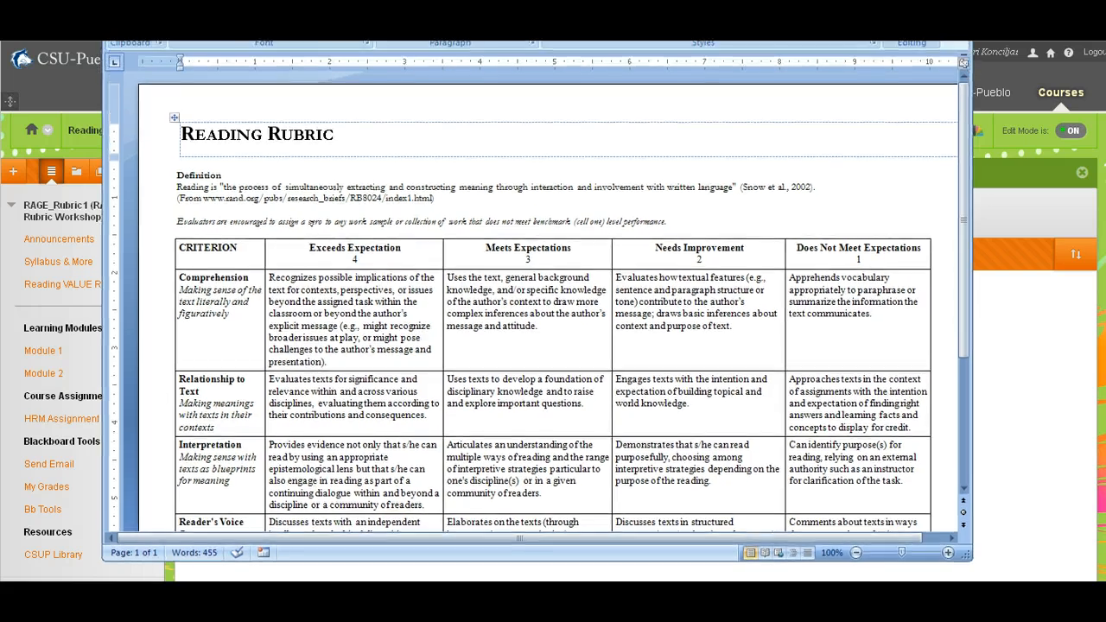
scroll(531, 143, "down", 1)
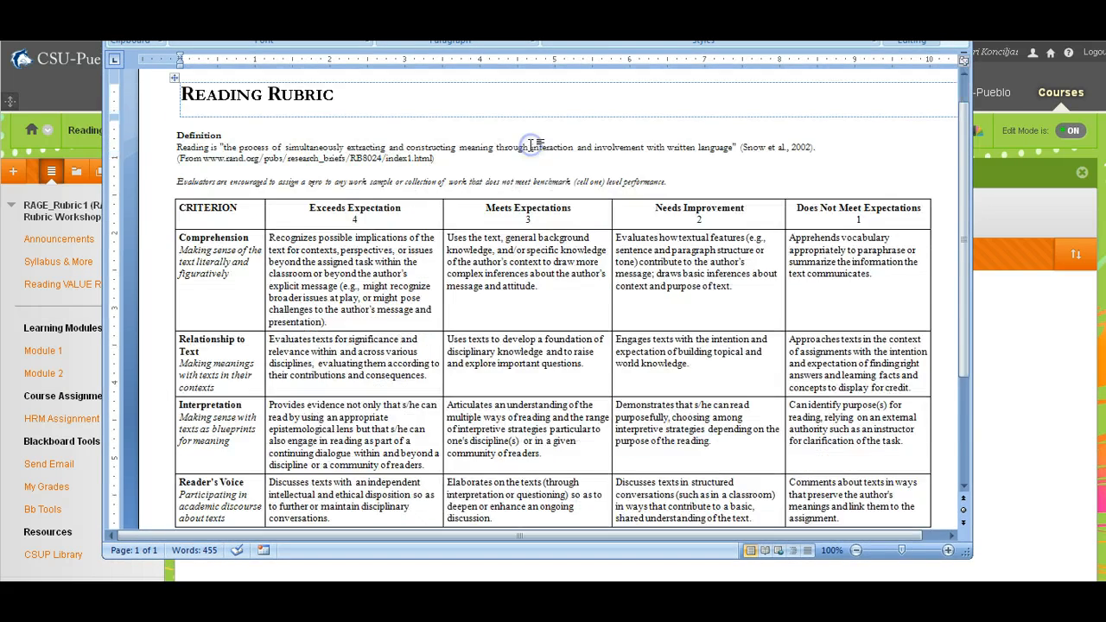
scroll(532, 143, "down", 4)
scroll(521, 147, "up", 4)
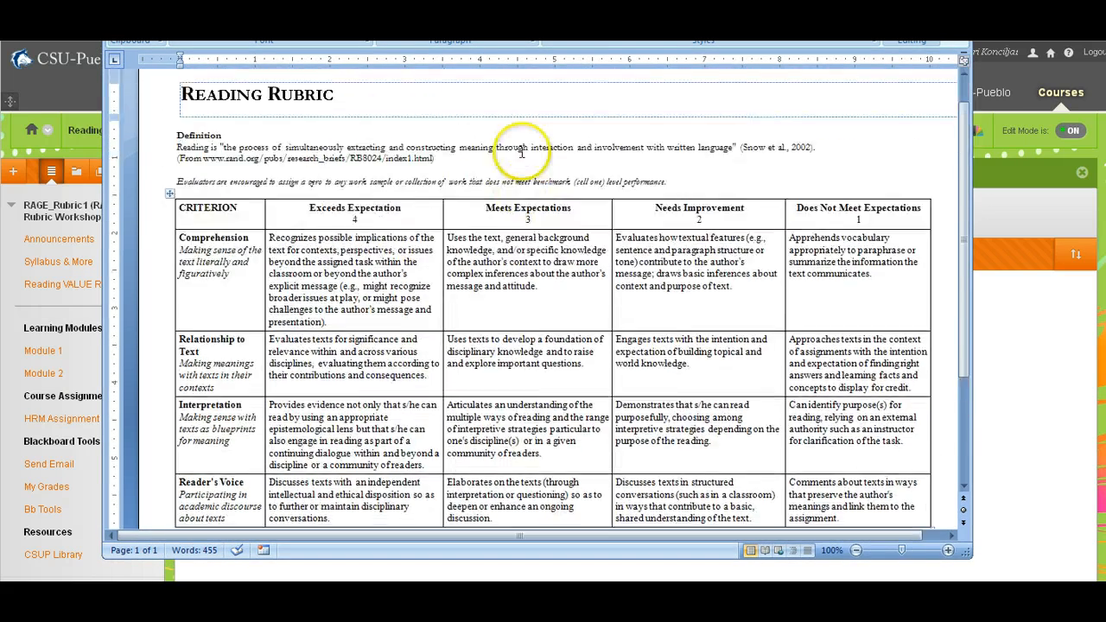
scroll(521, 151, "up", 1)
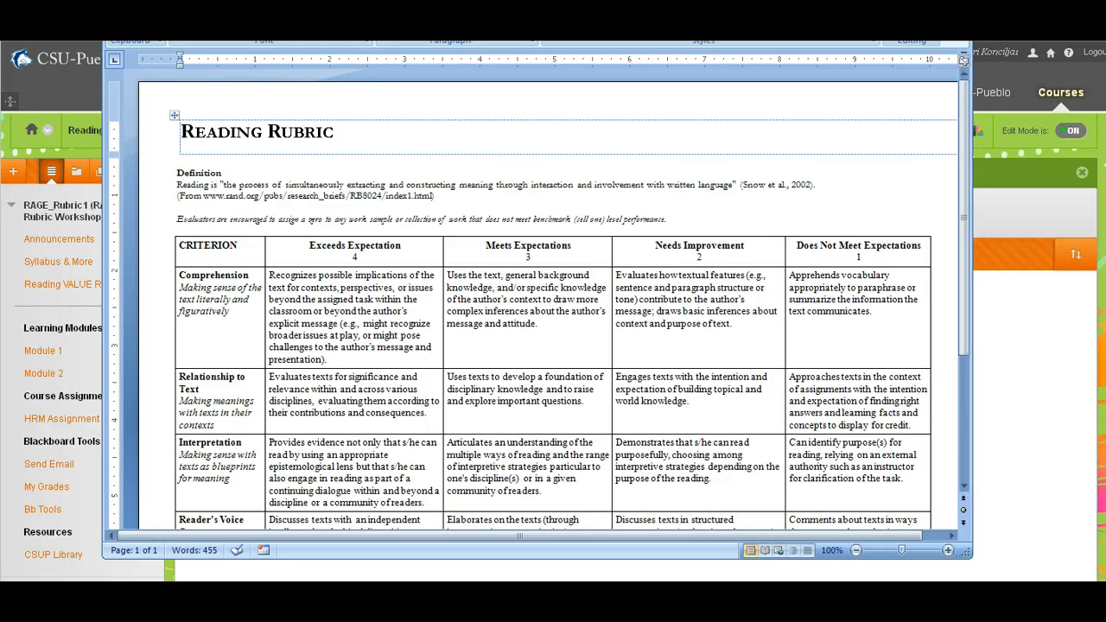
left_click_drag(536, 2, 678, 31)
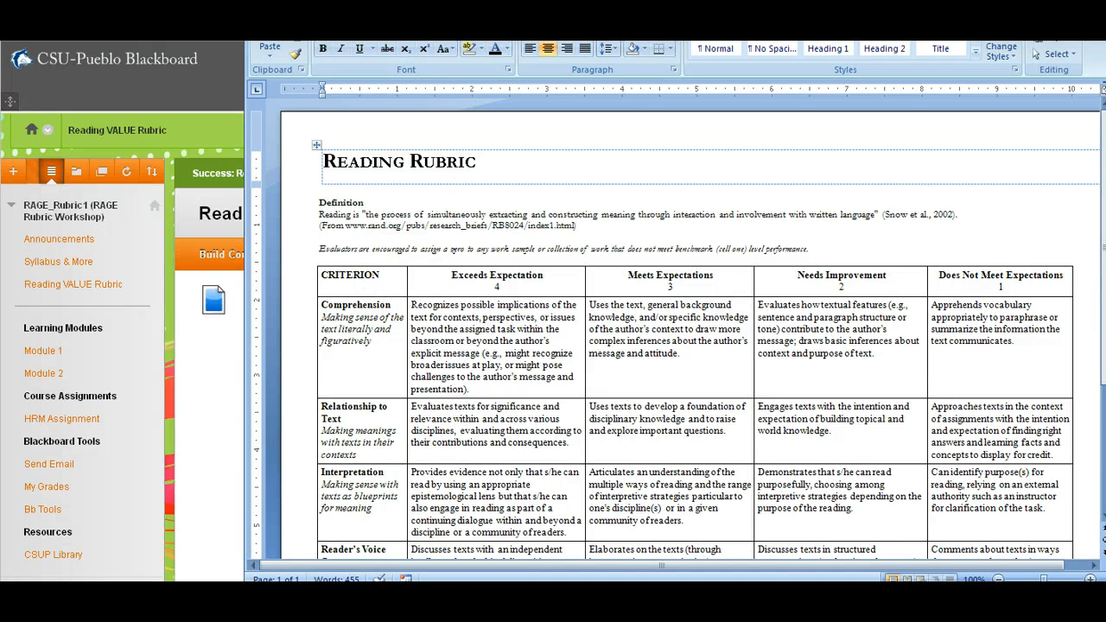
left_click_drag(678, 7, 1105, 596)
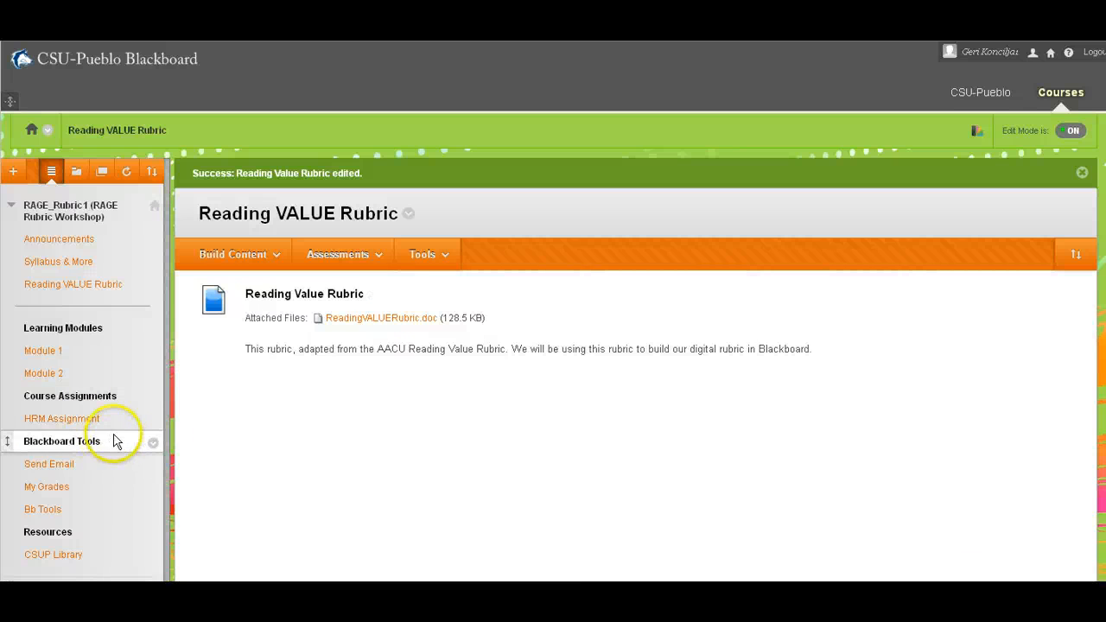
Open the Rubrics page from the course's management tools.
scroll(106, 464, "down", 5)
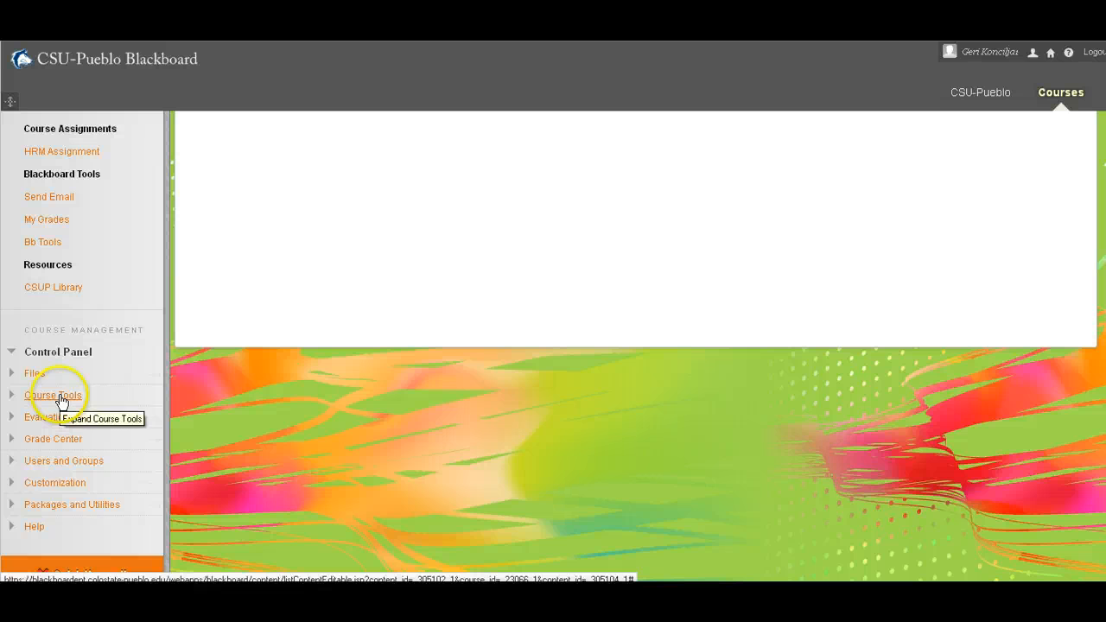
left_click(61, 397)
scroll(82, 402, "down", 3)
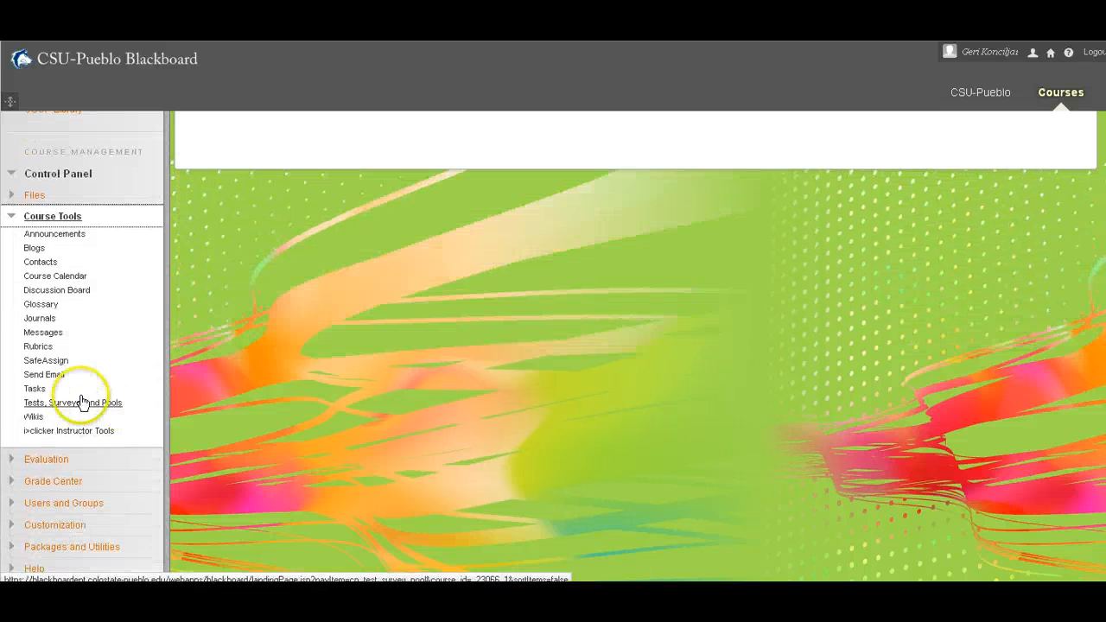
left_click(38, 347)
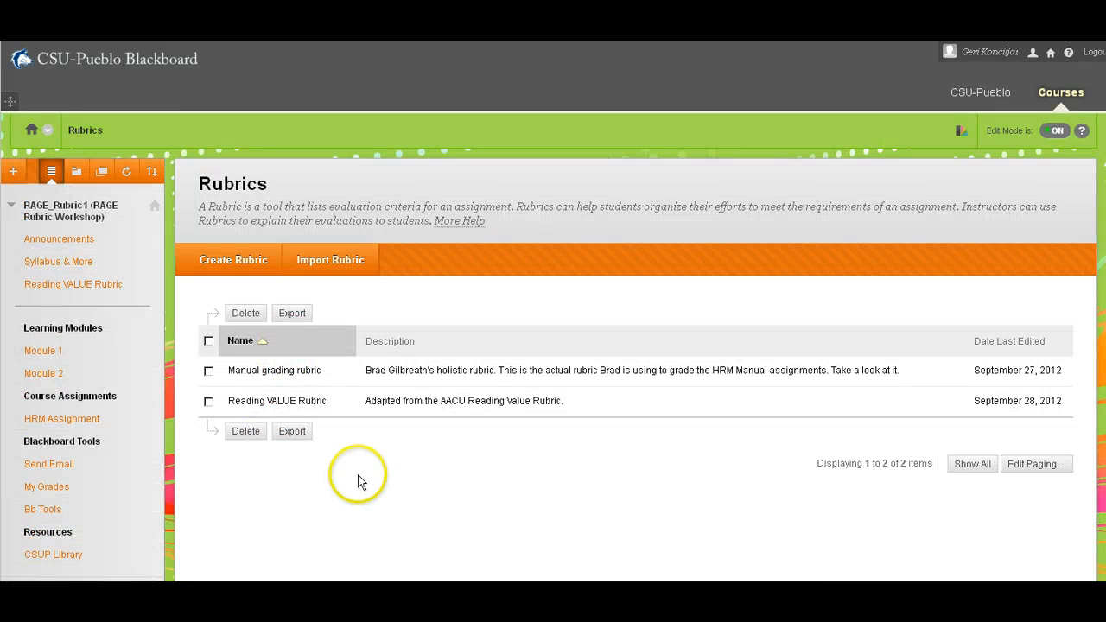
Create a rubric named "Reading Rubric 2" with the description "Adapted from AACU Reading Rubric".
left_click(224, 262)
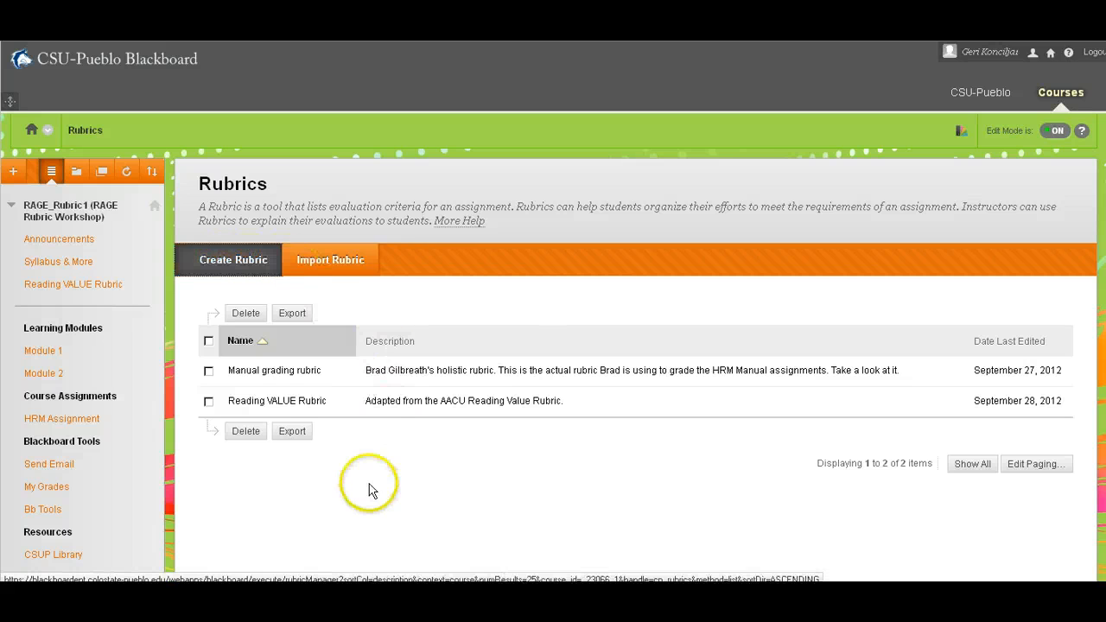
left_click(396, 375)
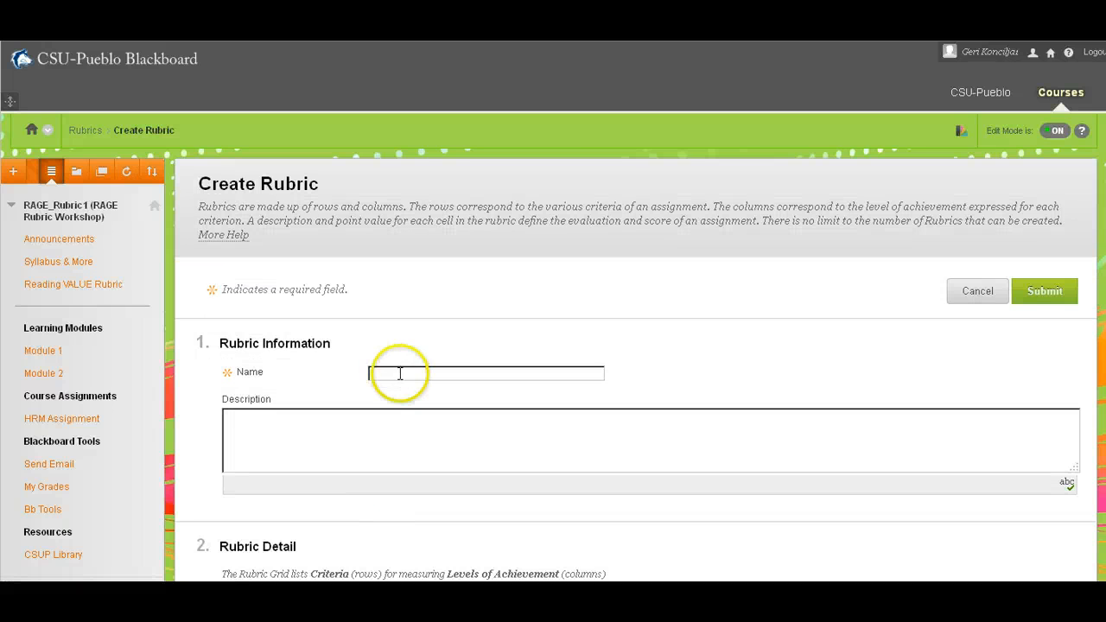
scroll(423, 402, "down", 2)
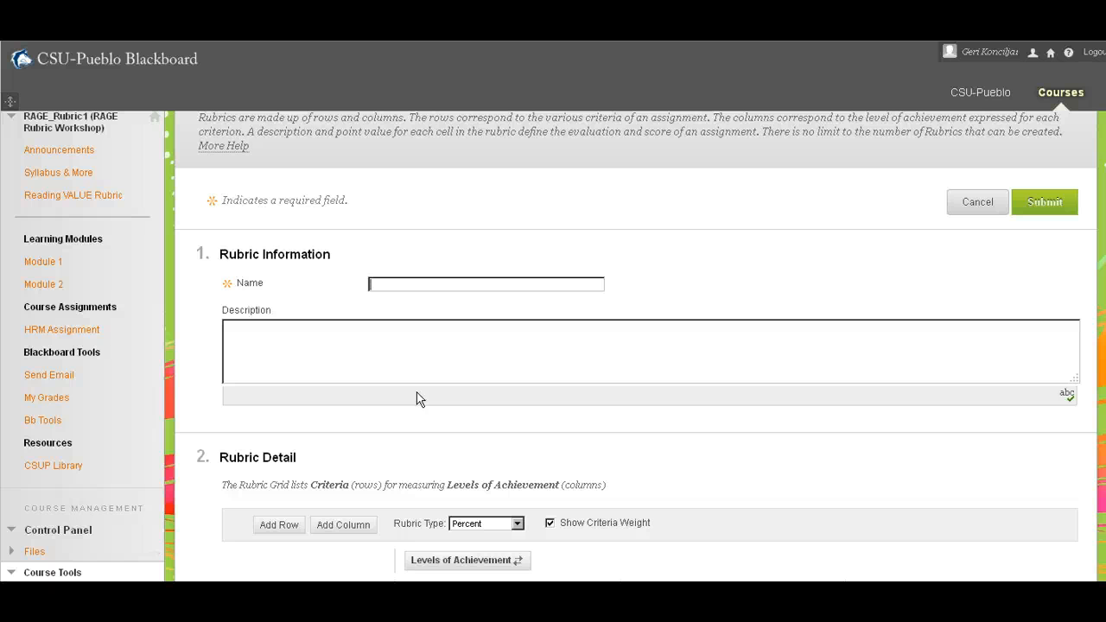
type("Reading Rubric")
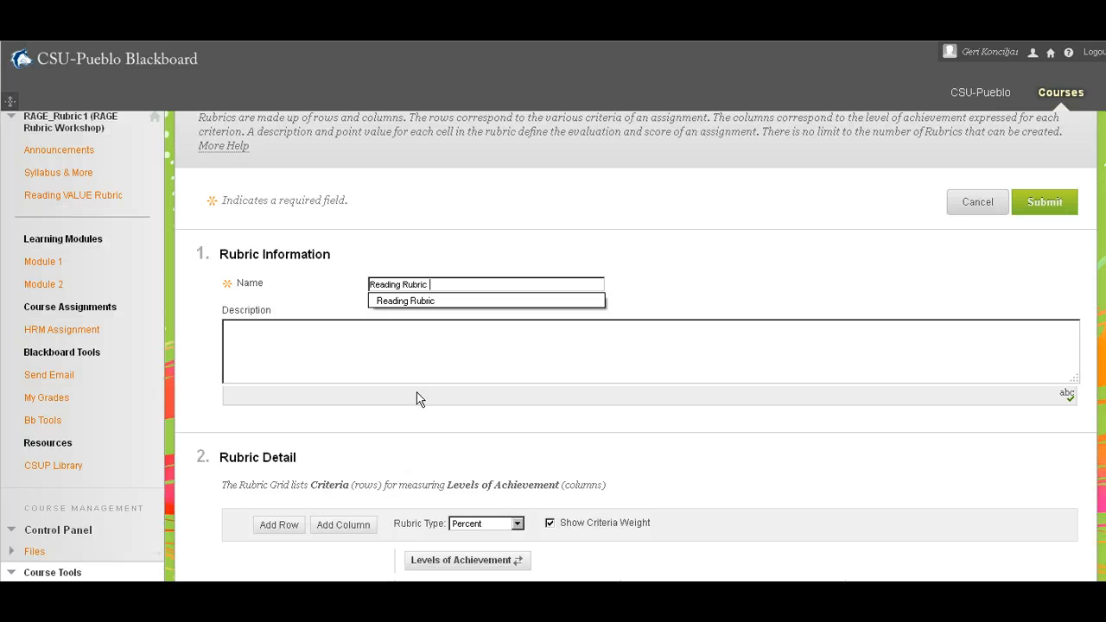
type("2")
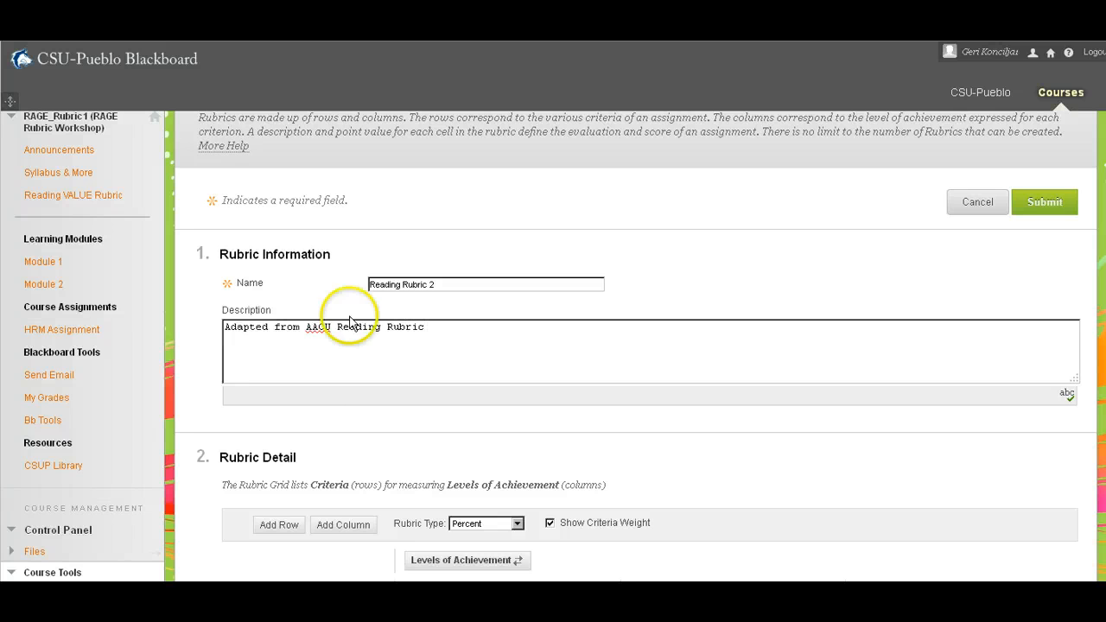
scroll(441, 355, "down", 1)
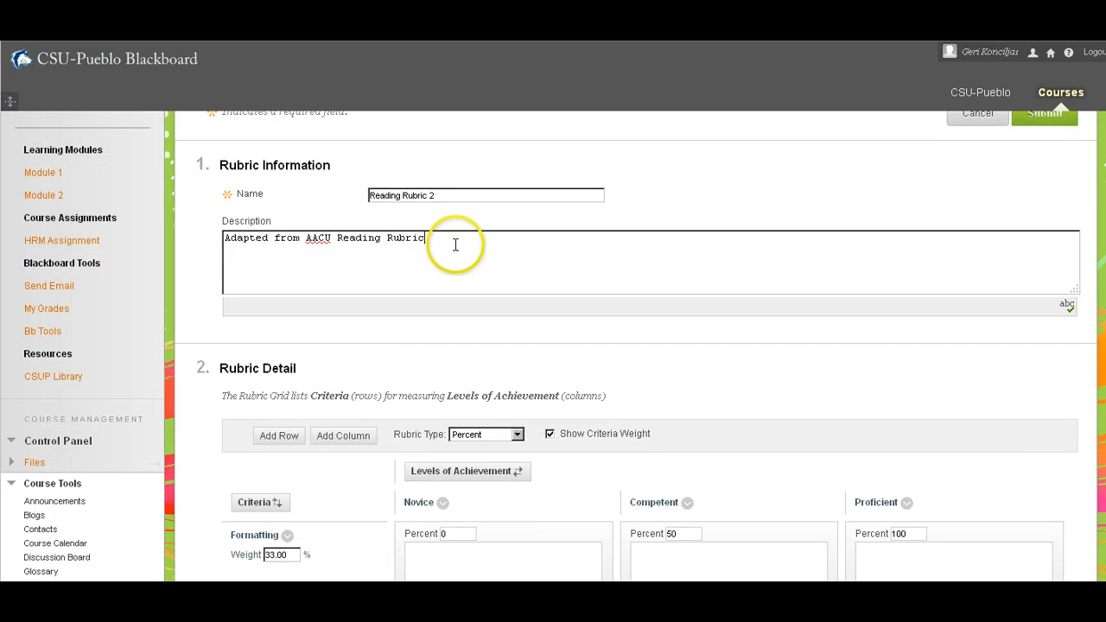
left_click(476, 257)
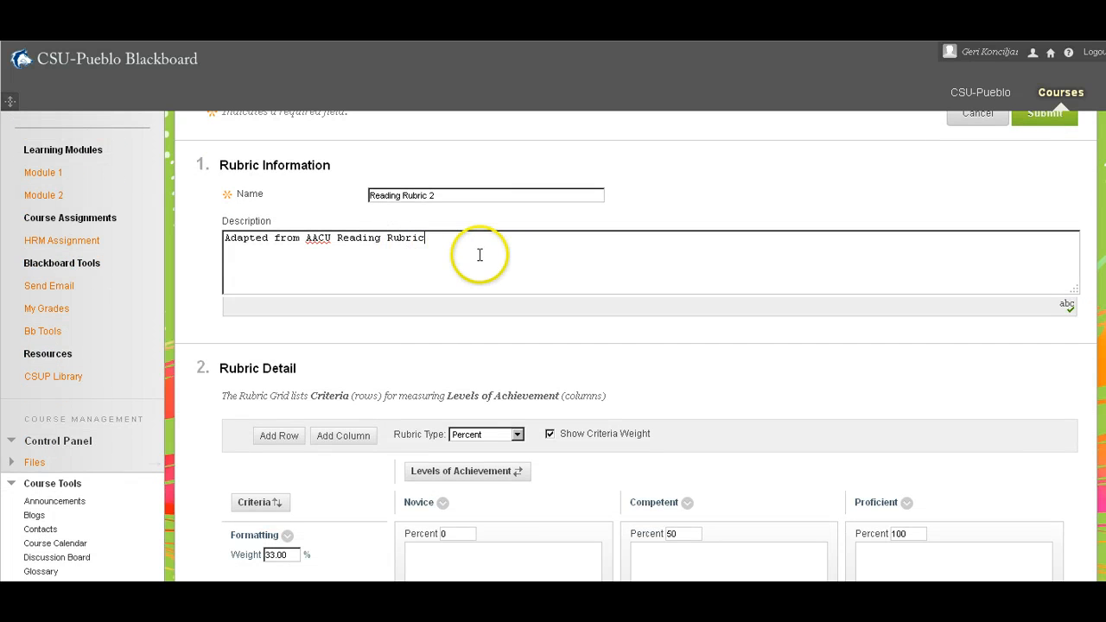
Check the rows and columns of the Reading Rubric document, and add one criteria row and one achievement-level column to the rubric grid.
scroll(480, 255, "down", 3)
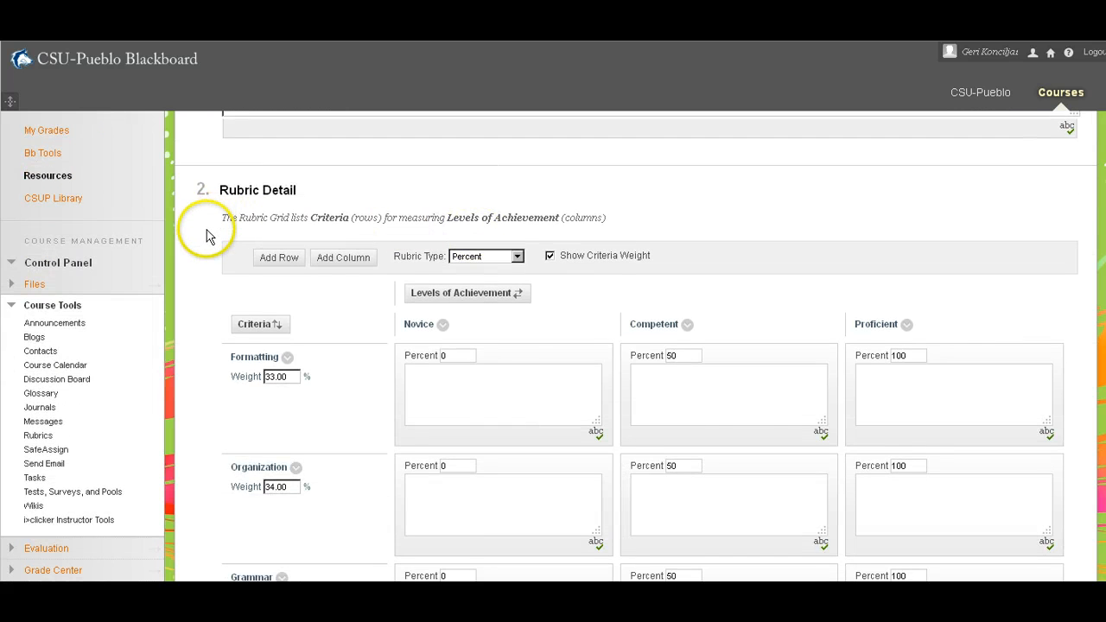
scroll(210, 235, "down", 1)
scroll(208, 233, "up", 1)
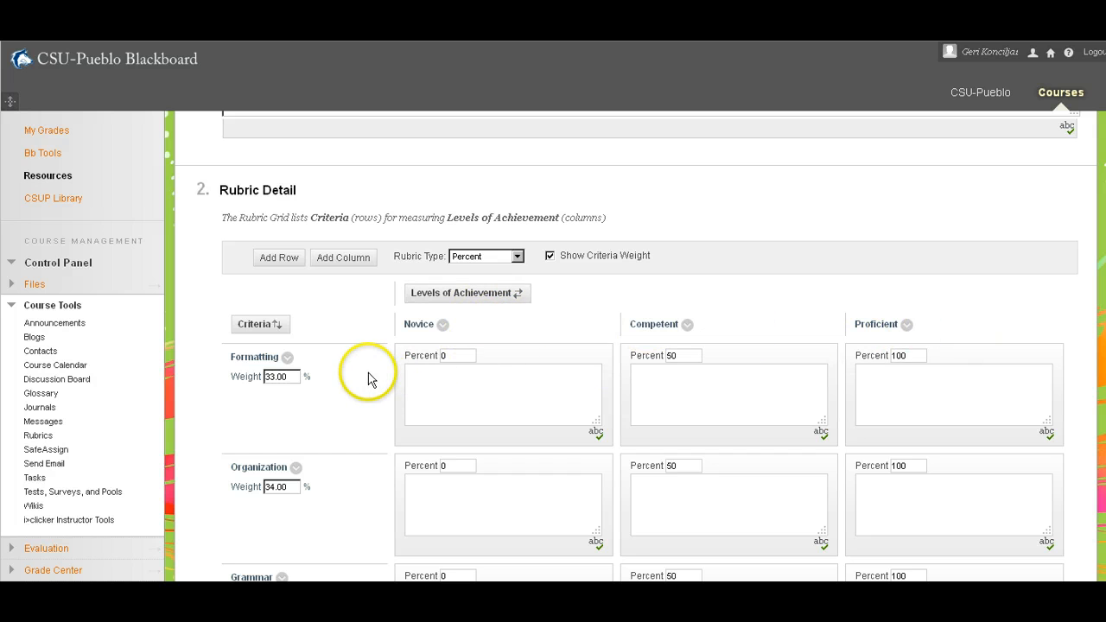
left_click(277, 257)
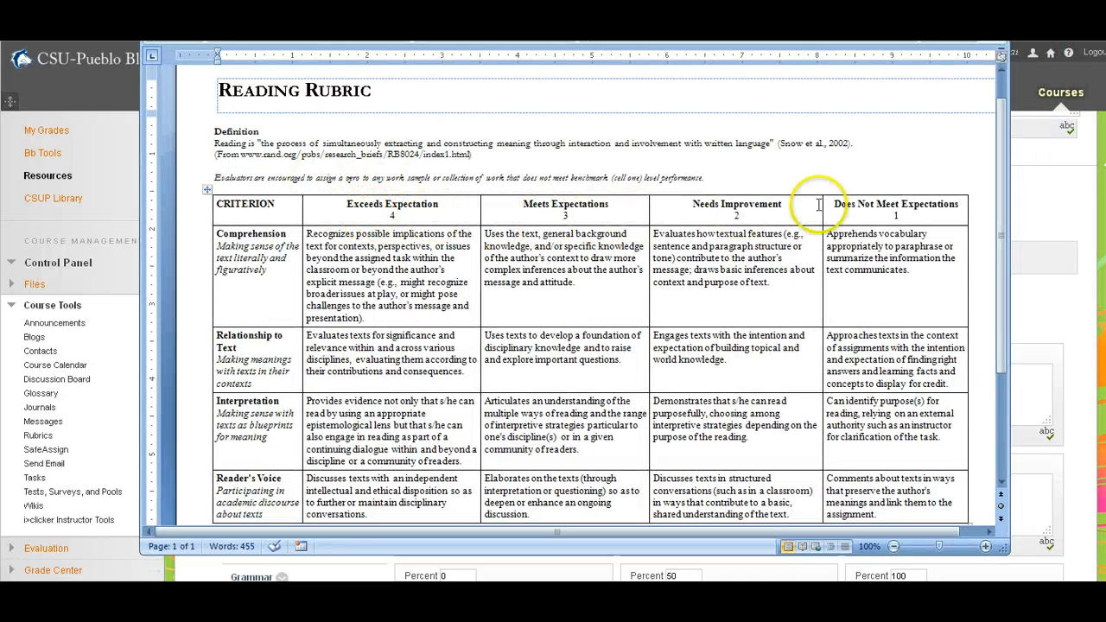
scroll(252, 256, "down", 1)
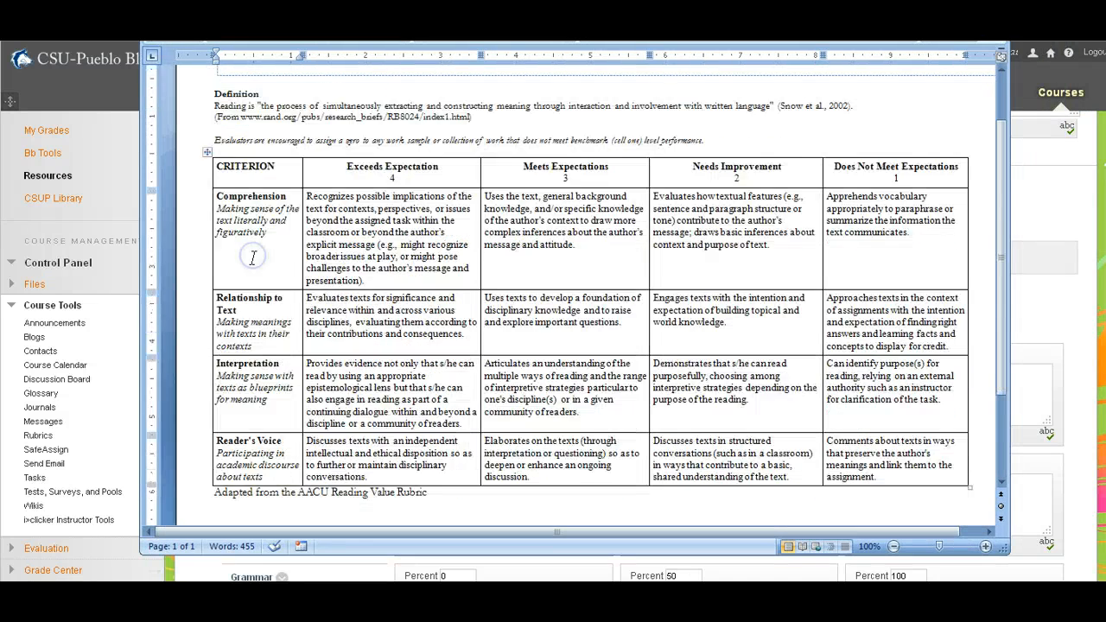
scroll(249, 367, "up", 1)
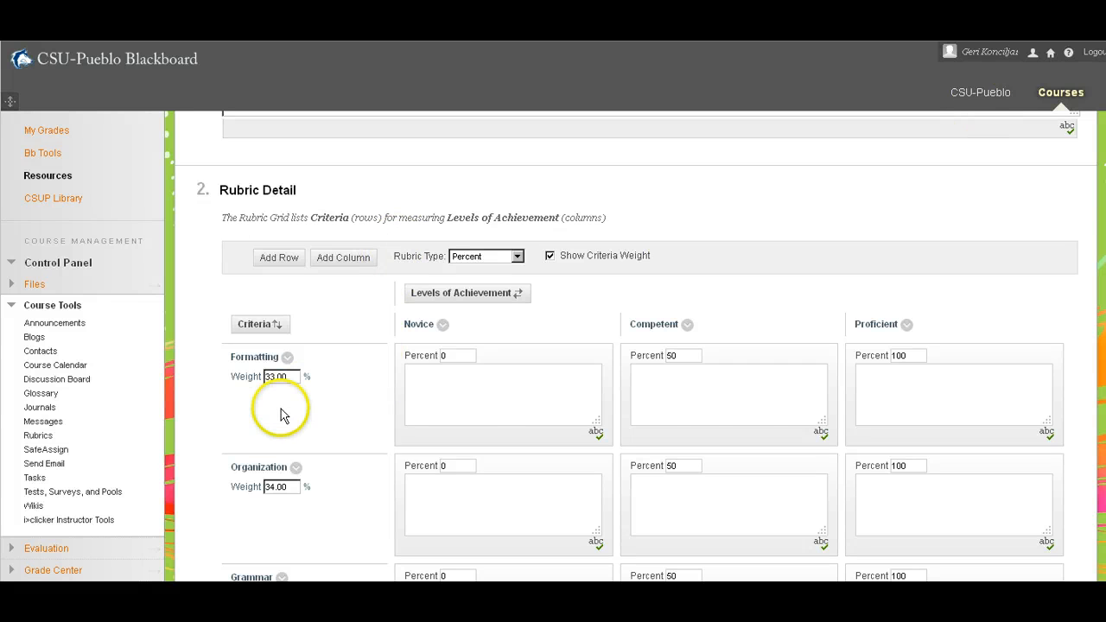
left_click(280, 257)
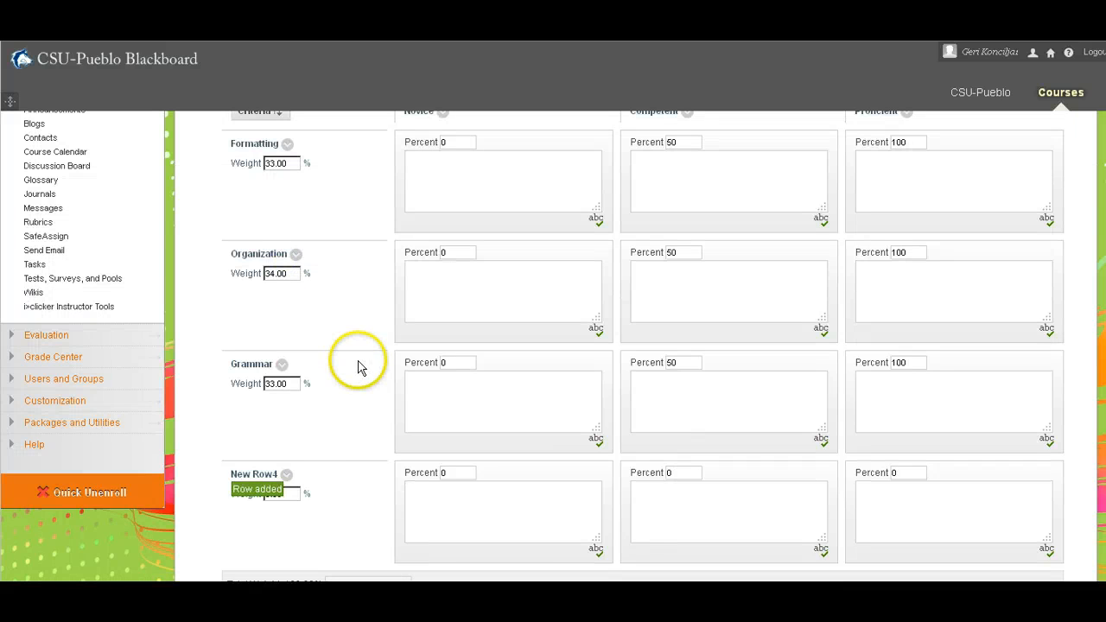
scroll(355, 432, "up", 4)
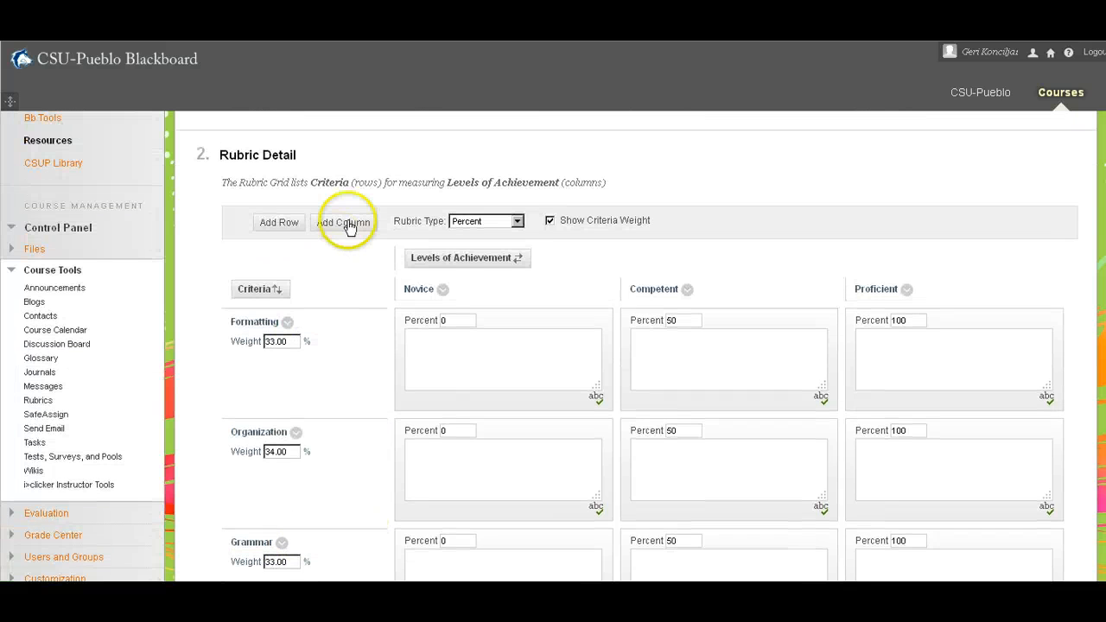
left_click(350, 227)
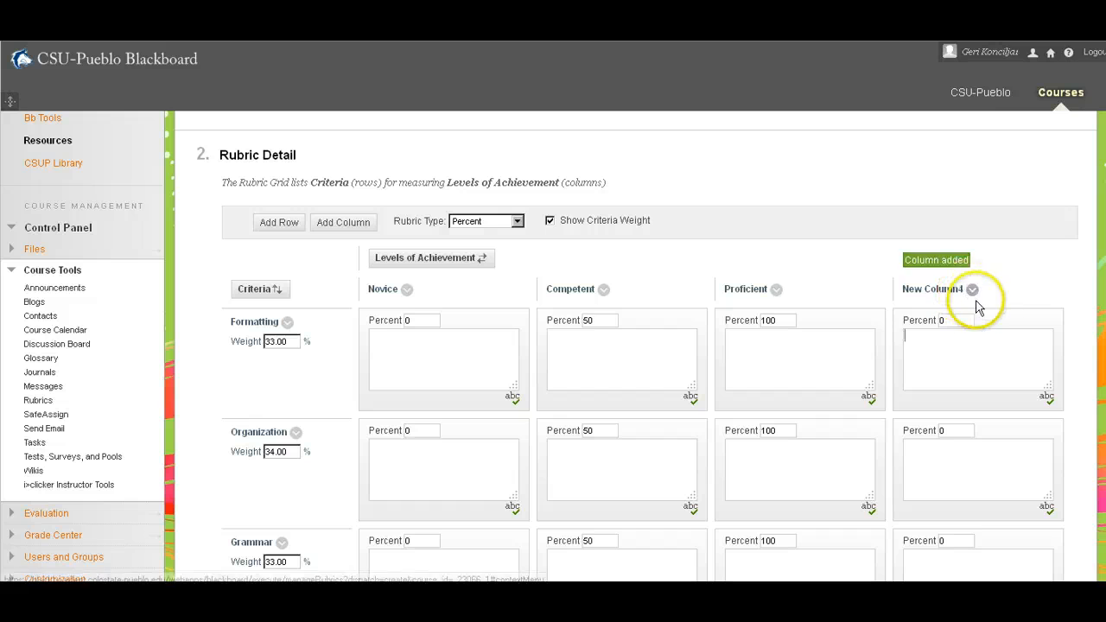
Look over the description cells across the levels of achievement and down the criteria rows of the rubric grid.
left_click(445, 355)
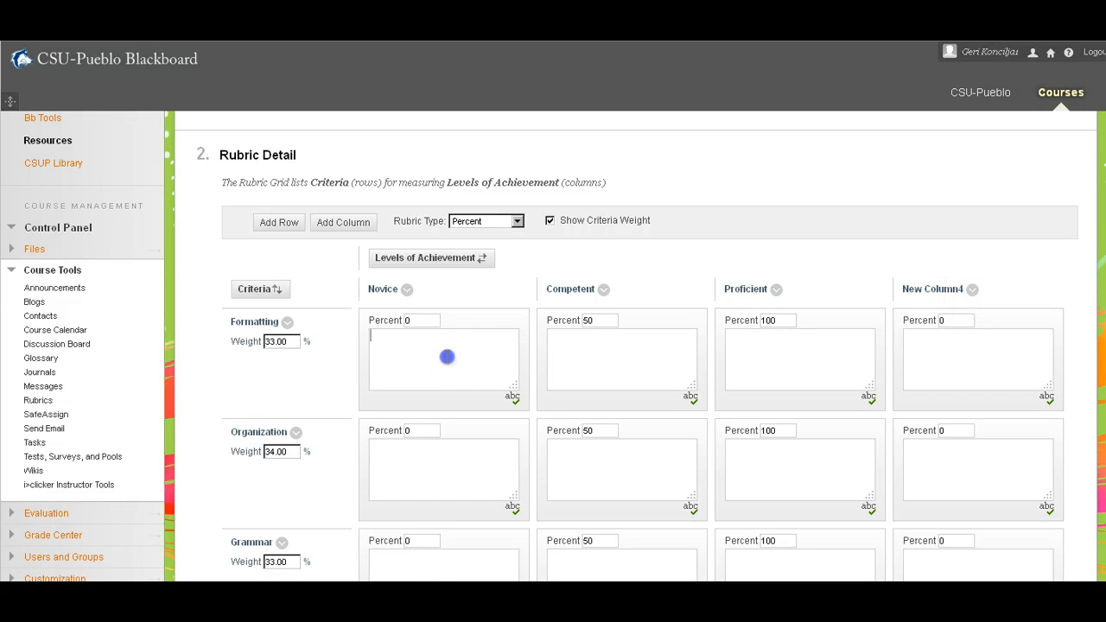
left_click(591, 358)
left_click(965, 354)
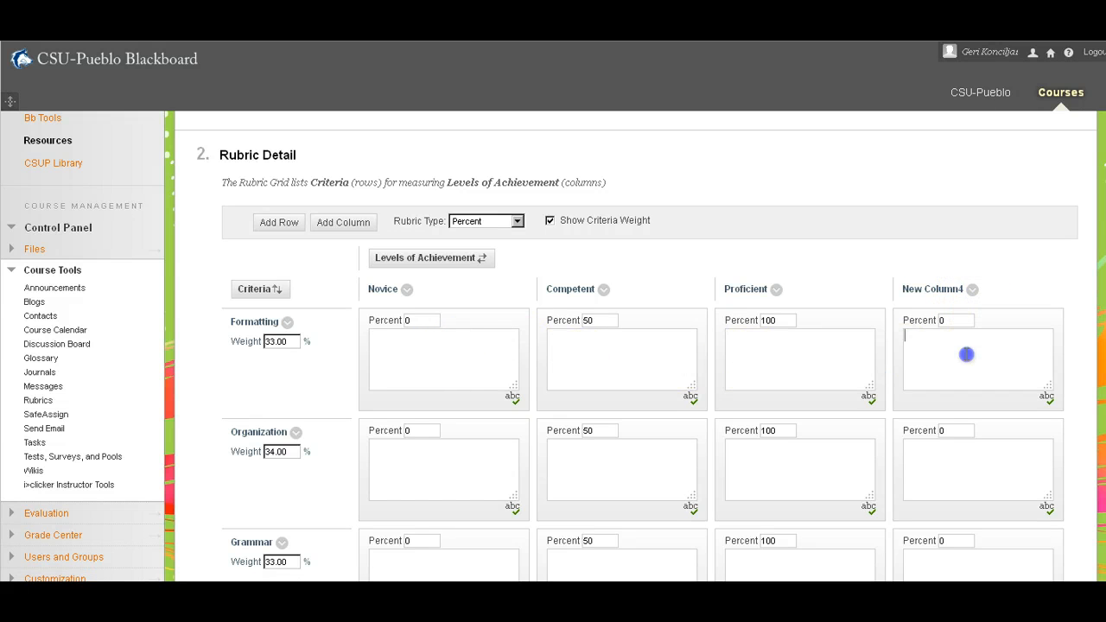
left_click(427, 350)
left_click(399, 452)
scroll(393, 432, "down", 3)
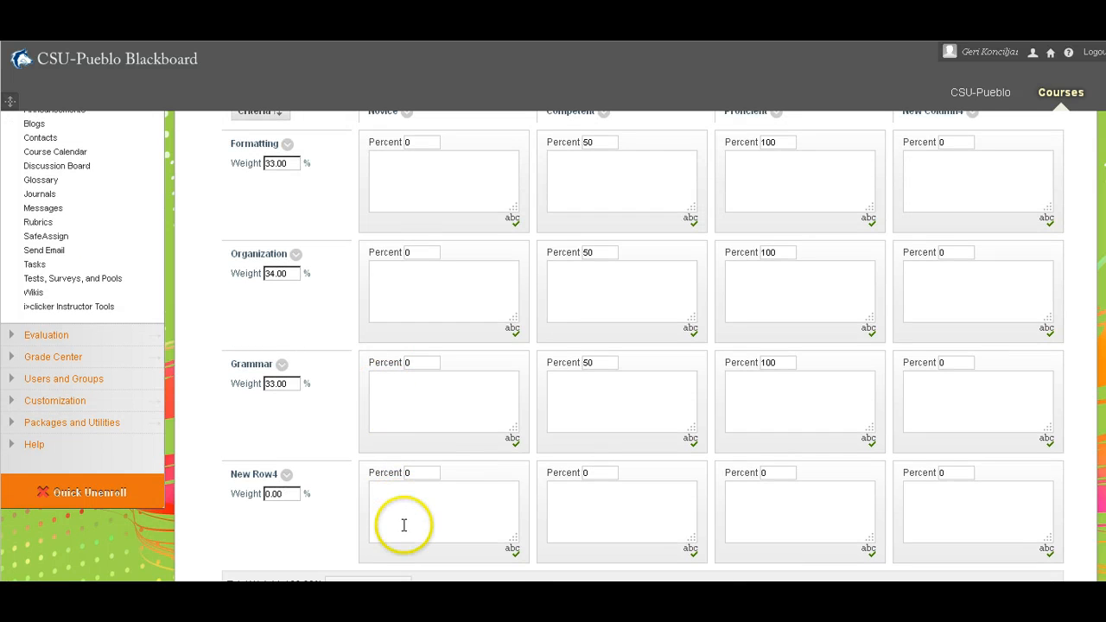
left_click(403, 524)
scroll(450, 458, "up", 3)
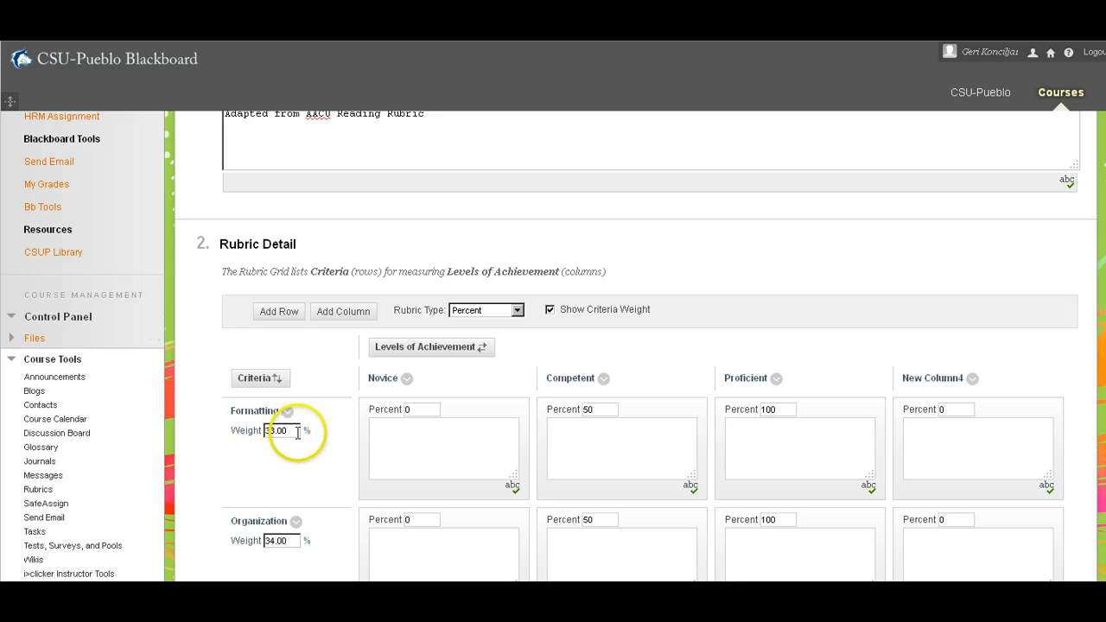
Turn off the display of criteria weights and set the rubric type to Points.
left_click(549, 310)
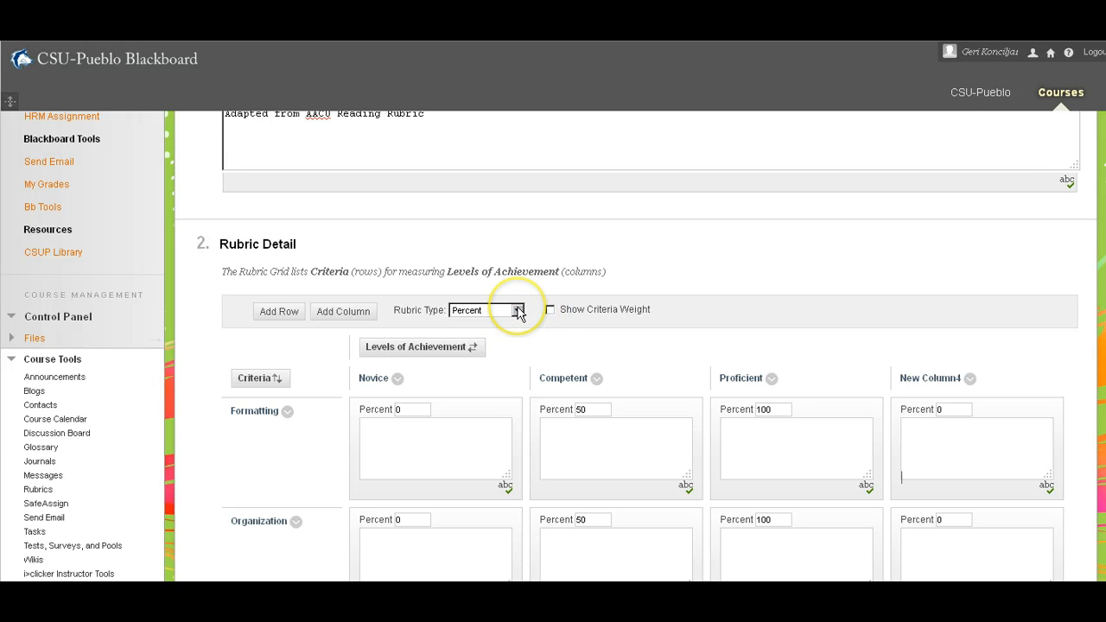
left_click(518, 311)
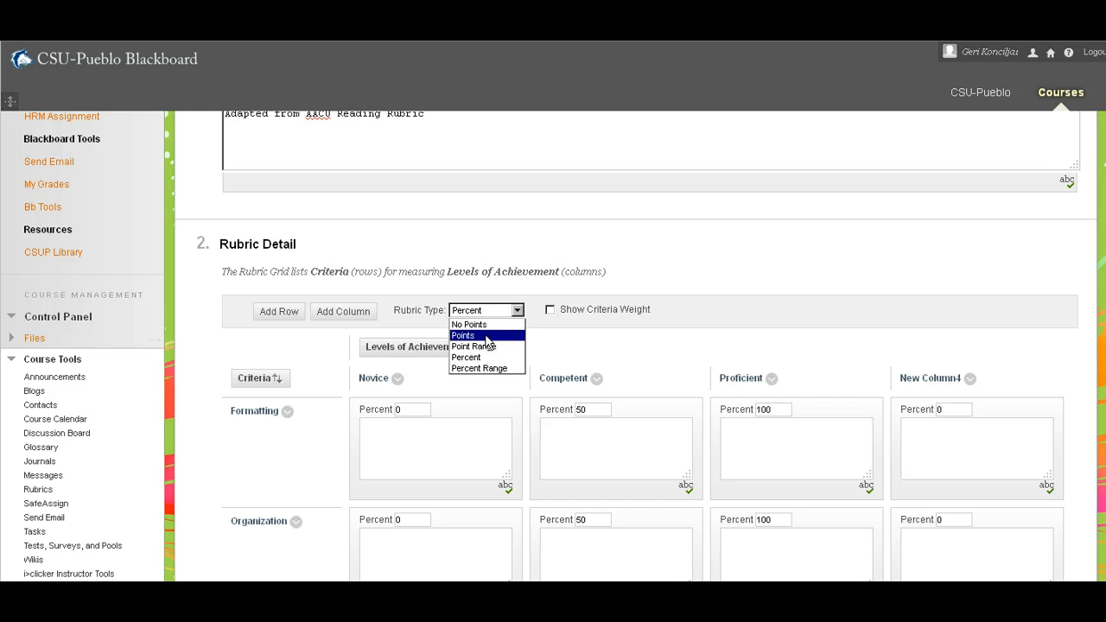
left_click(487, 335)
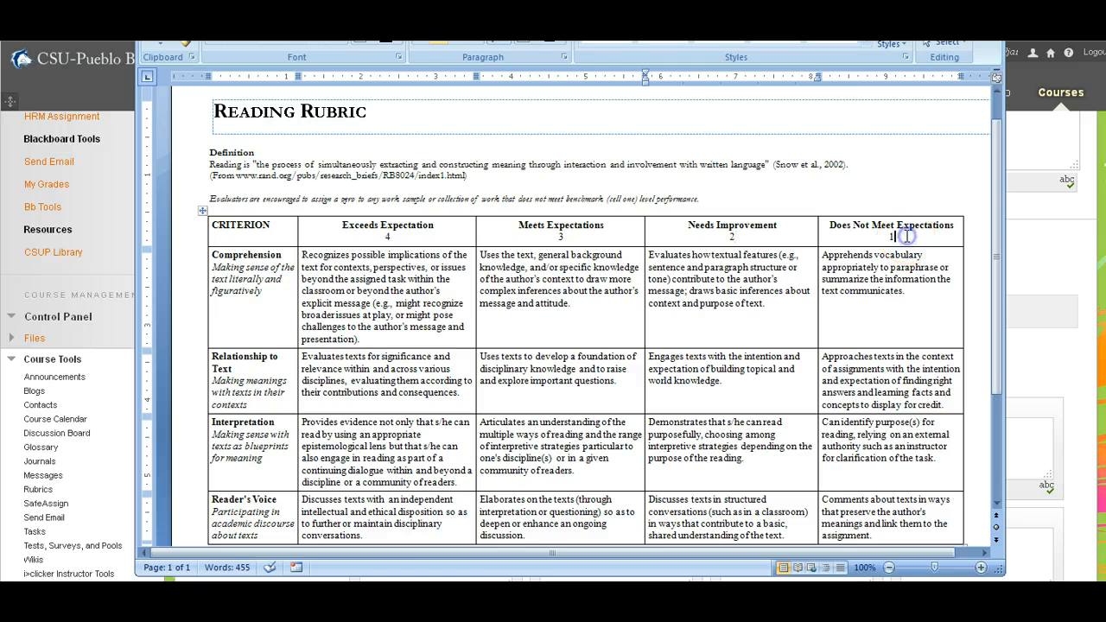
Check the point values in the Reading Rubric document and set the Formatting row's points to 4, 3, 2 and 1 across the four levels.
left_click(822, 159)
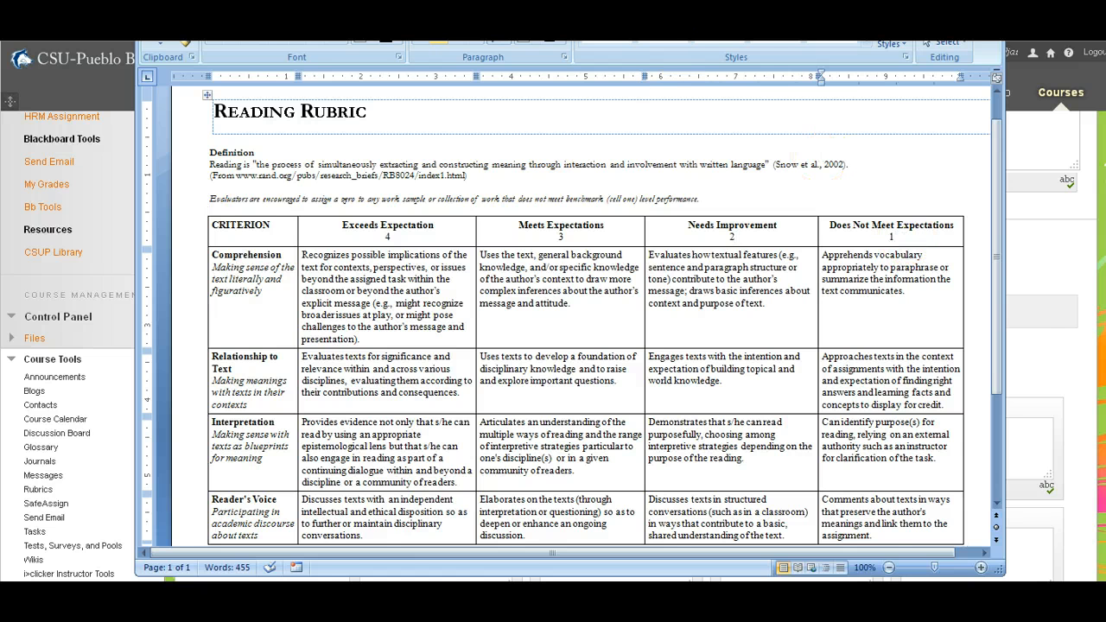
left_click_drag(518, 41, 1105, 54)
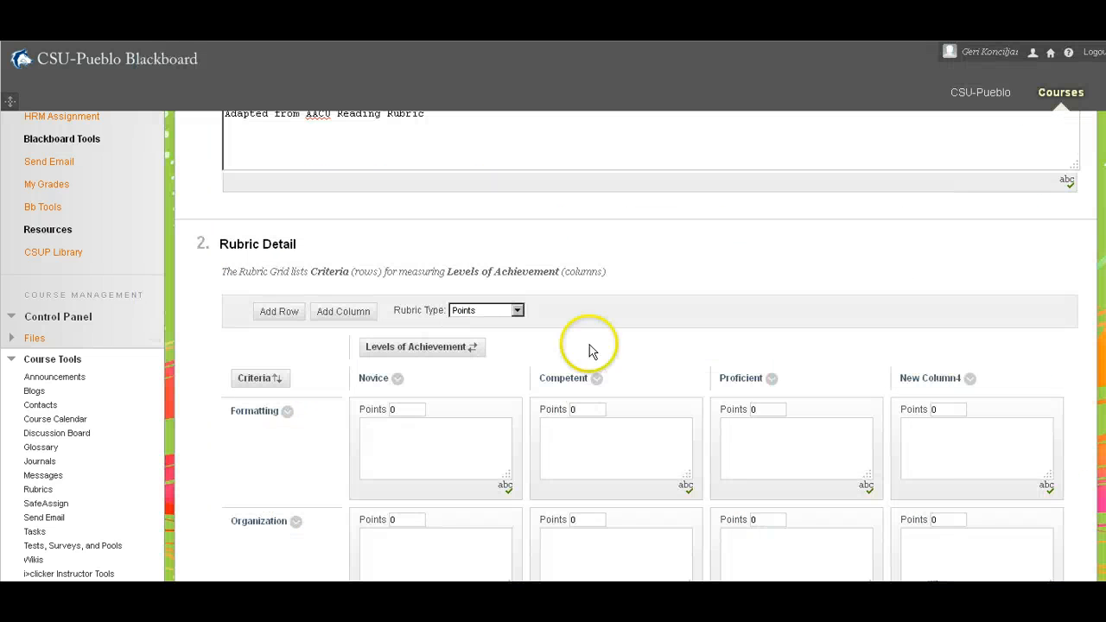
scroll(406, 406, "down", 1)
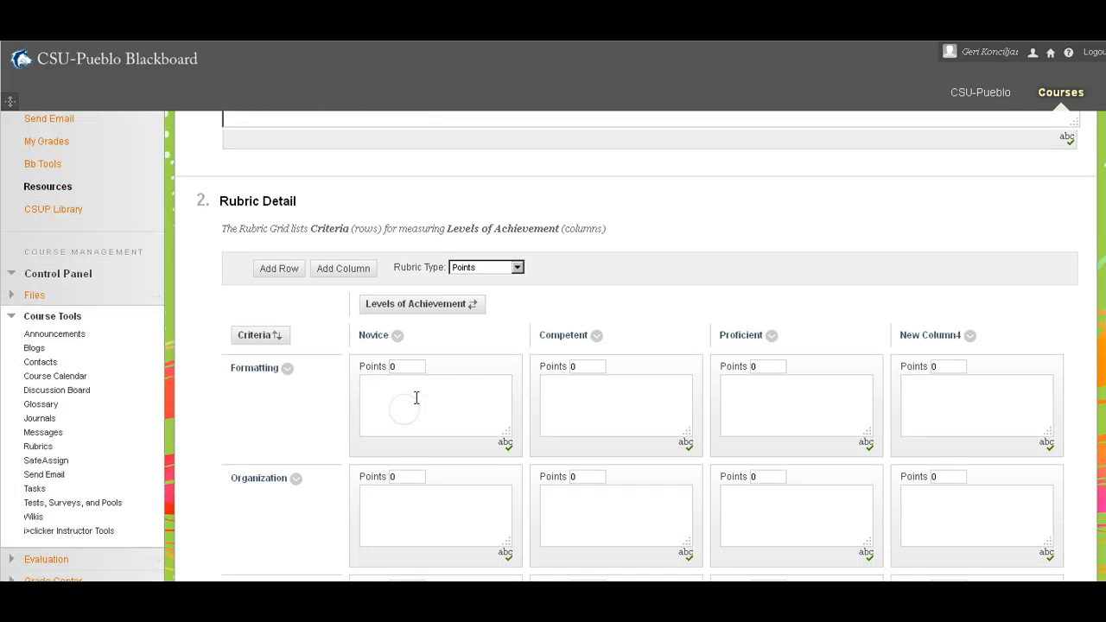
scroll(416, 398, "down", 1)
left_click(416, 326)
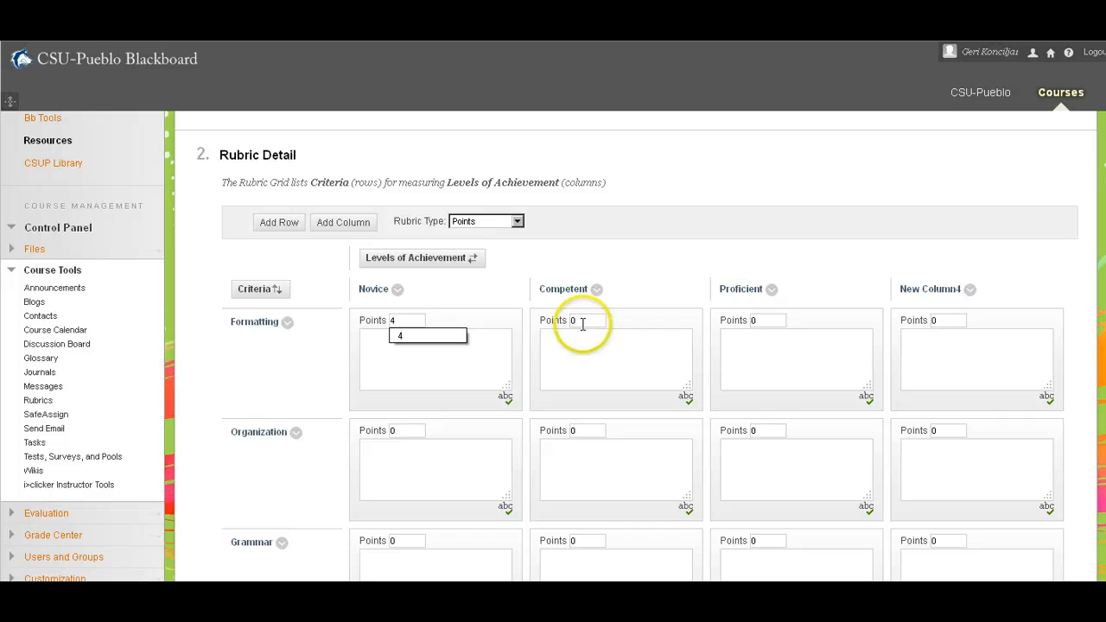
key("Tab")
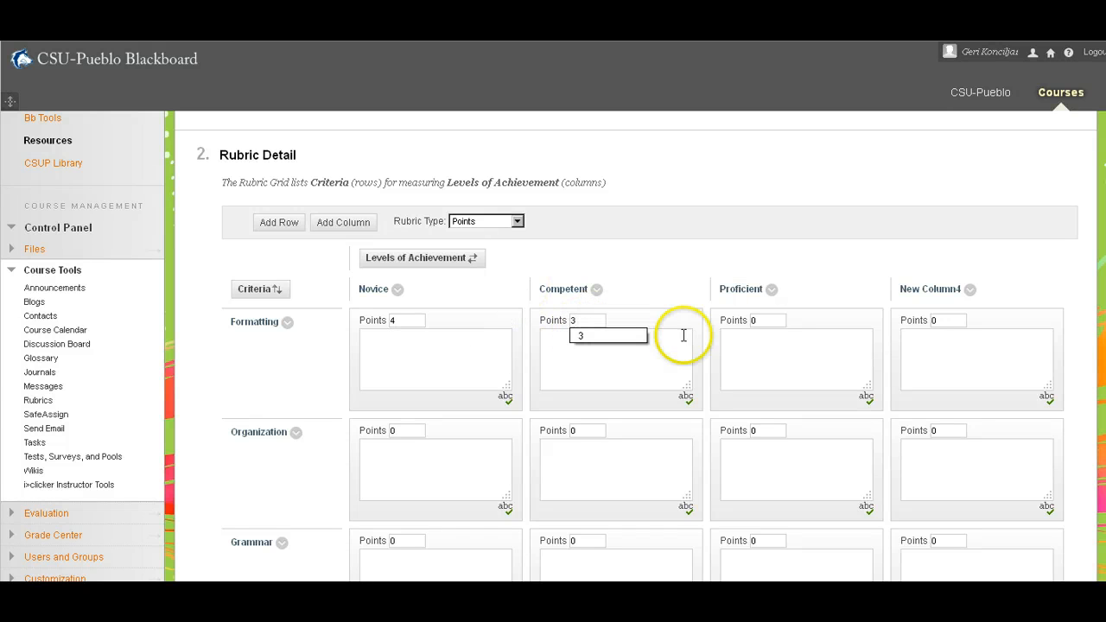
left_click(759, 320)
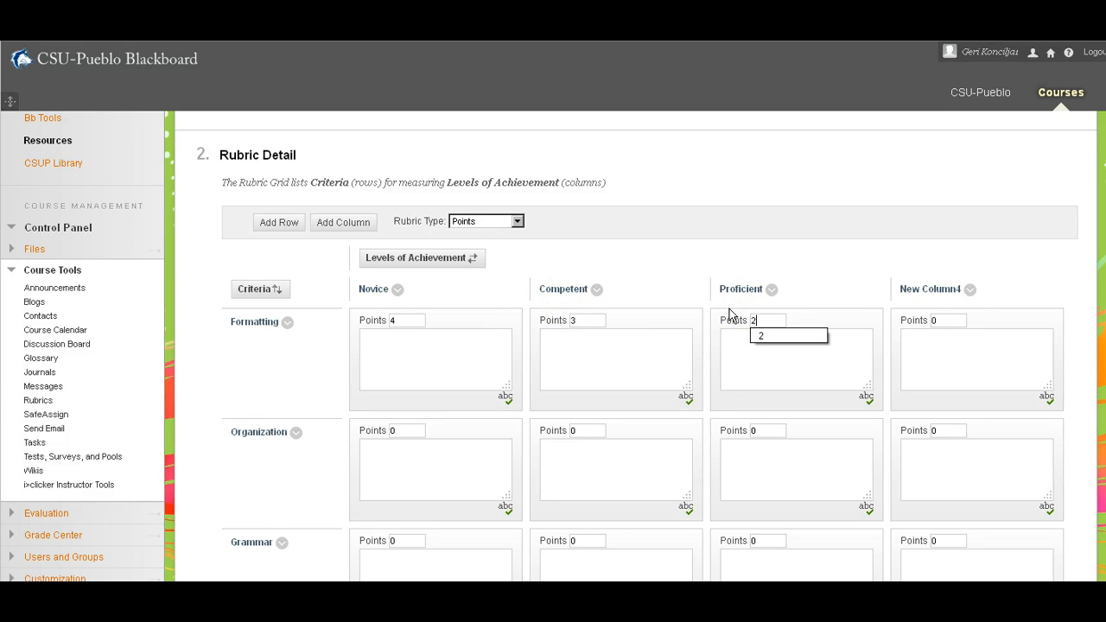
type("2")
left_click(909, 321)
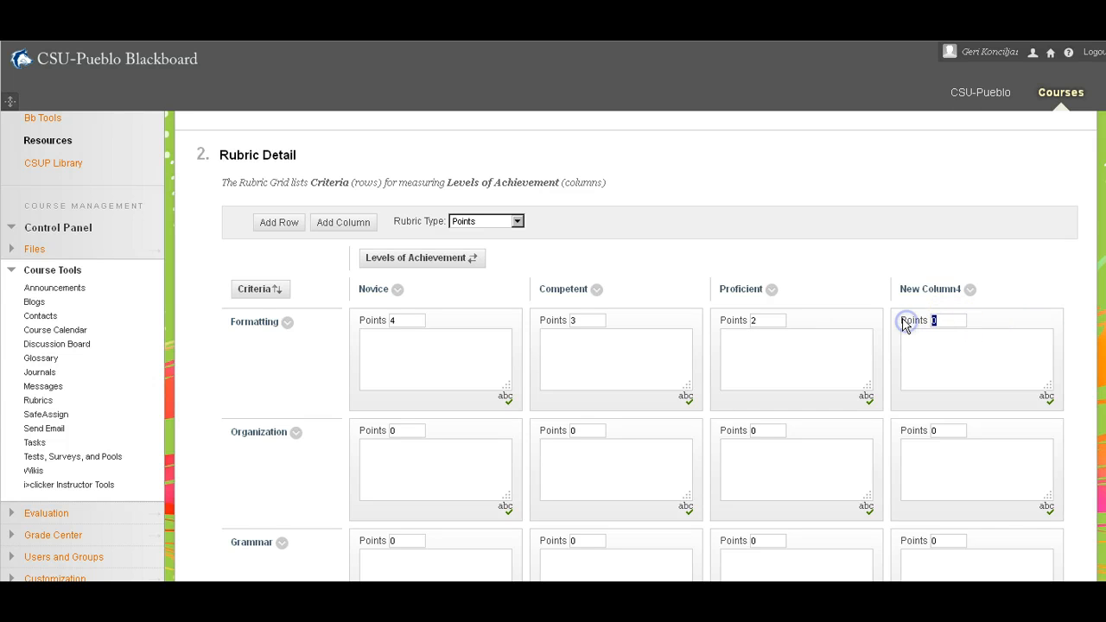
type("1")
left_click(773, 361)
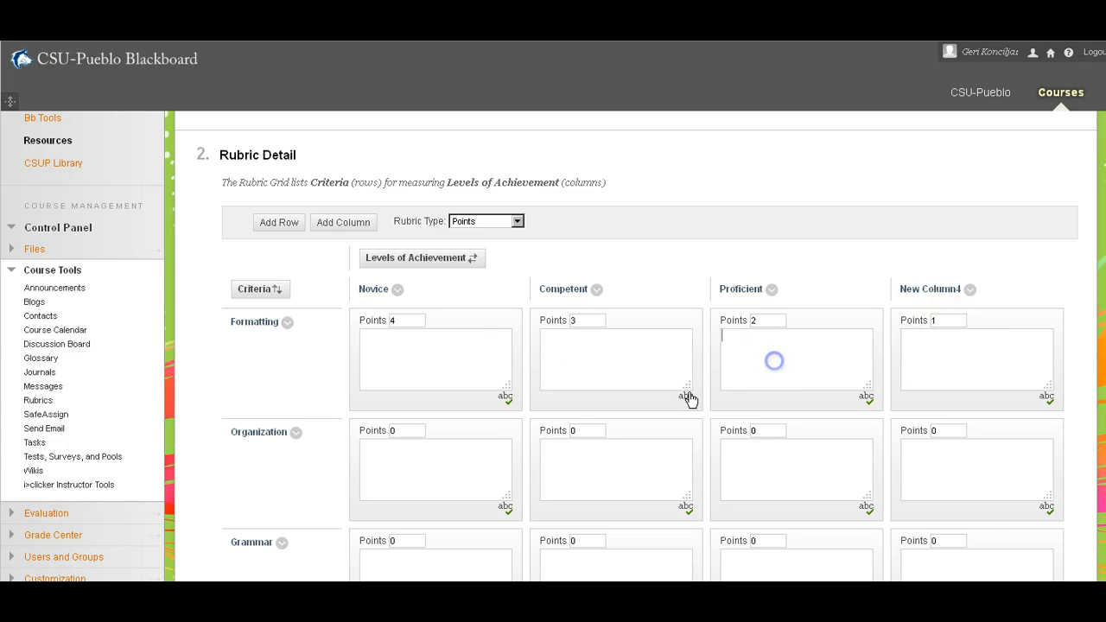
left_click(445, 383)
left_click(427, 457)
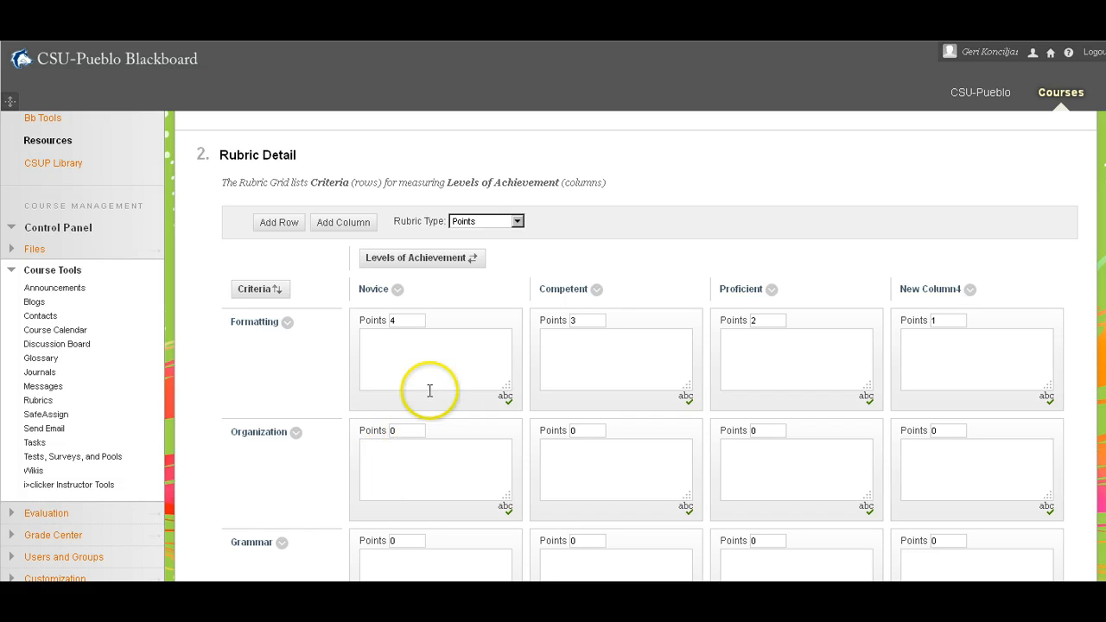
Set the points of the Organization row and the two rows below it to 4, 3, 2 and 1 across the four levels.
double_click(396, 430)
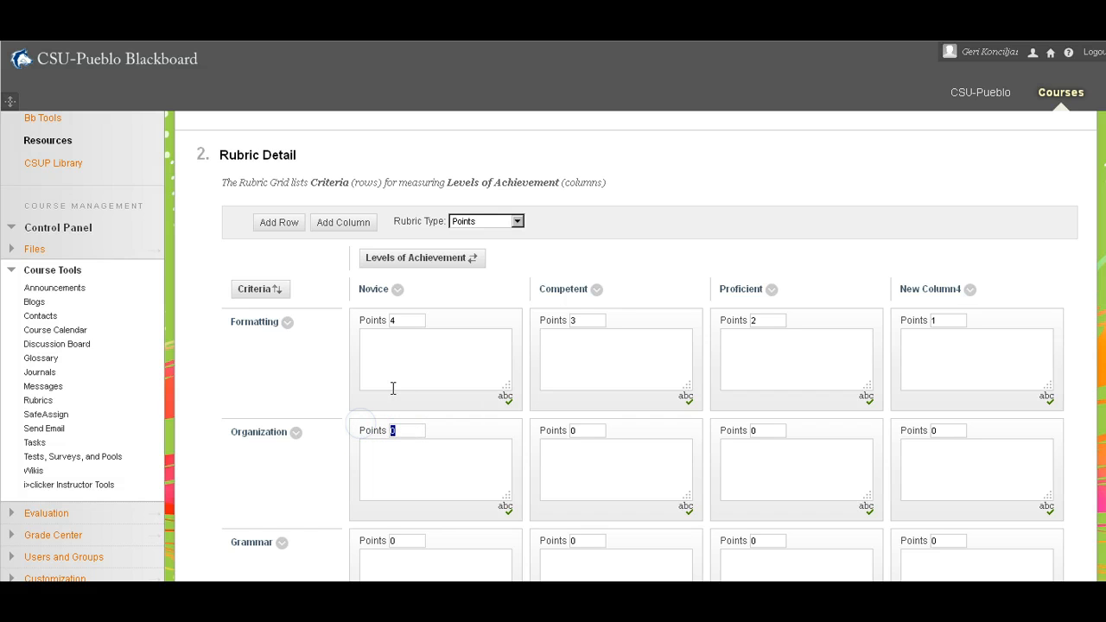
type("4")
double_click(571, 432)
type("3")
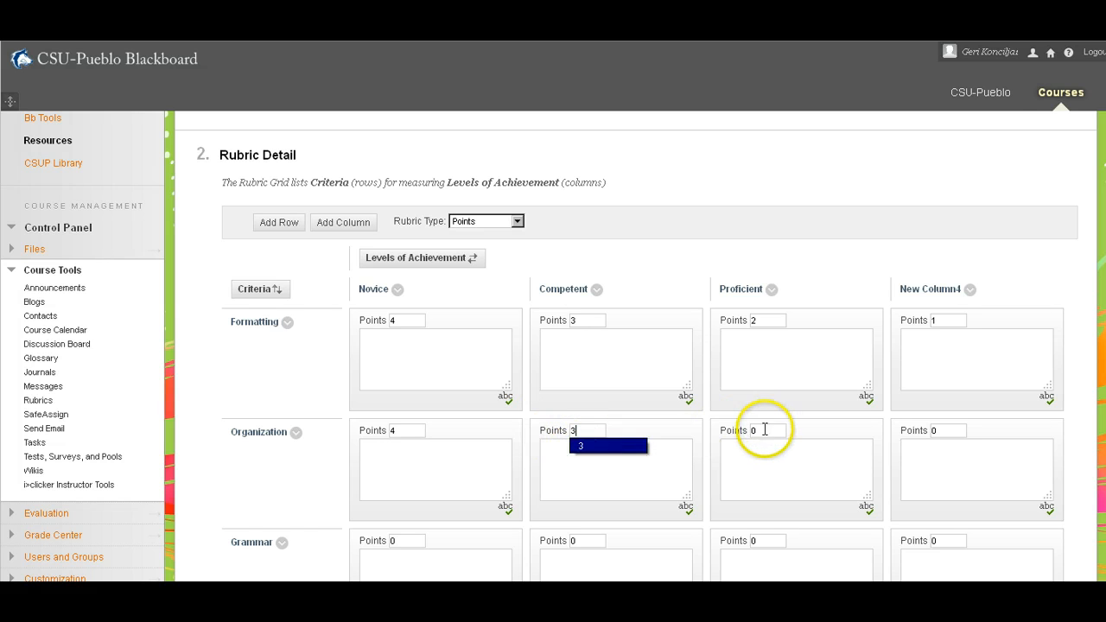
left_click(724, 425)
type("2")
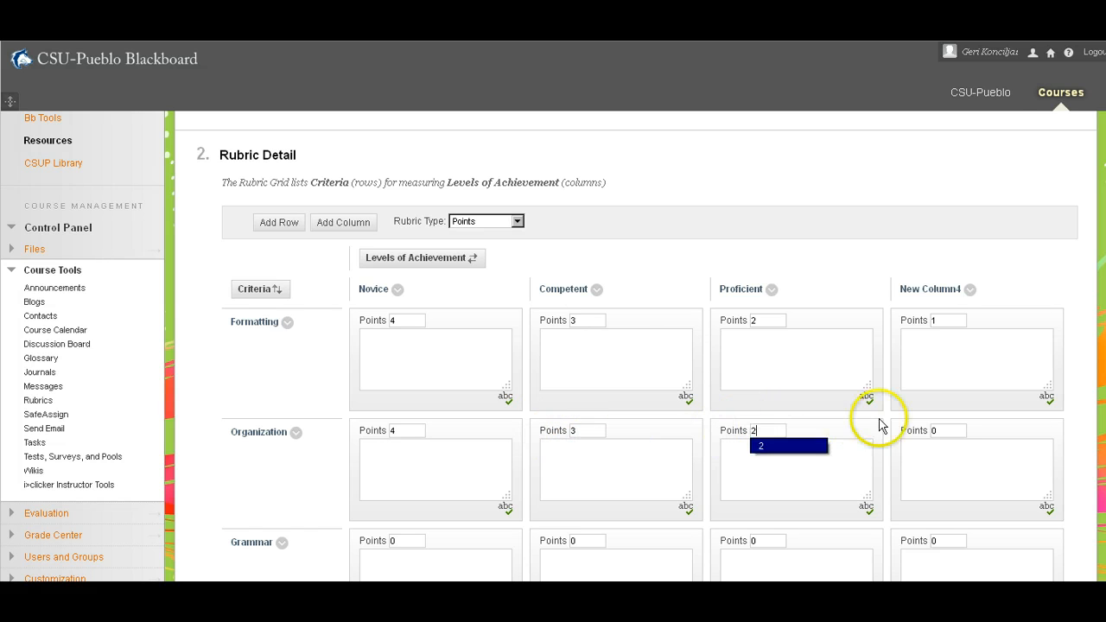
left_click(912, 424)
type("1")
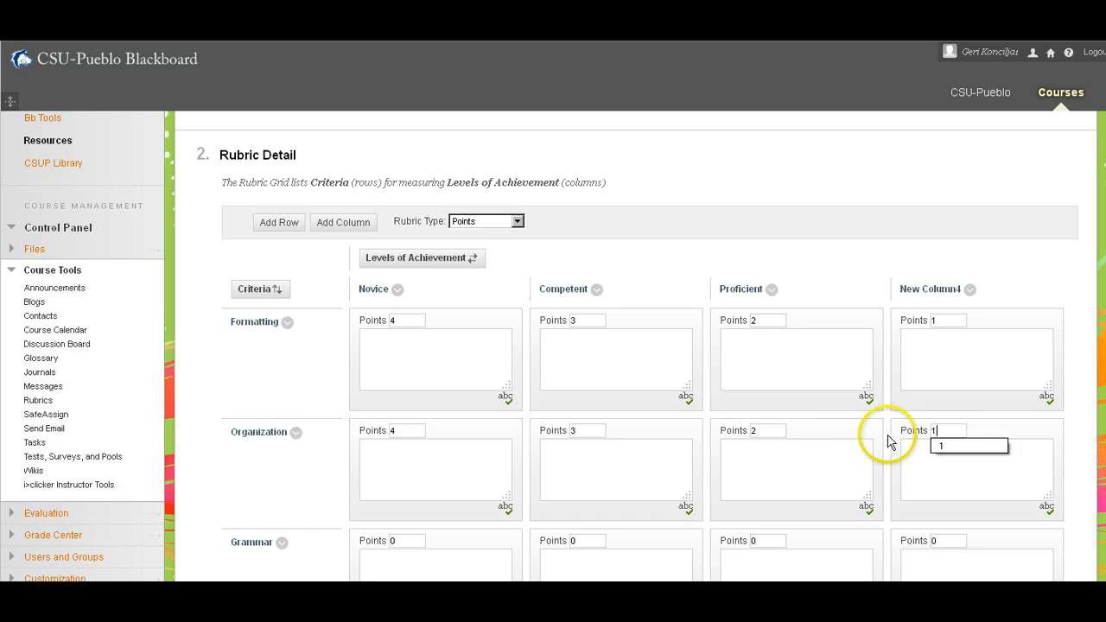
scroll(465, 471, "down", 1)
scroll(465, 469, "down", 1)
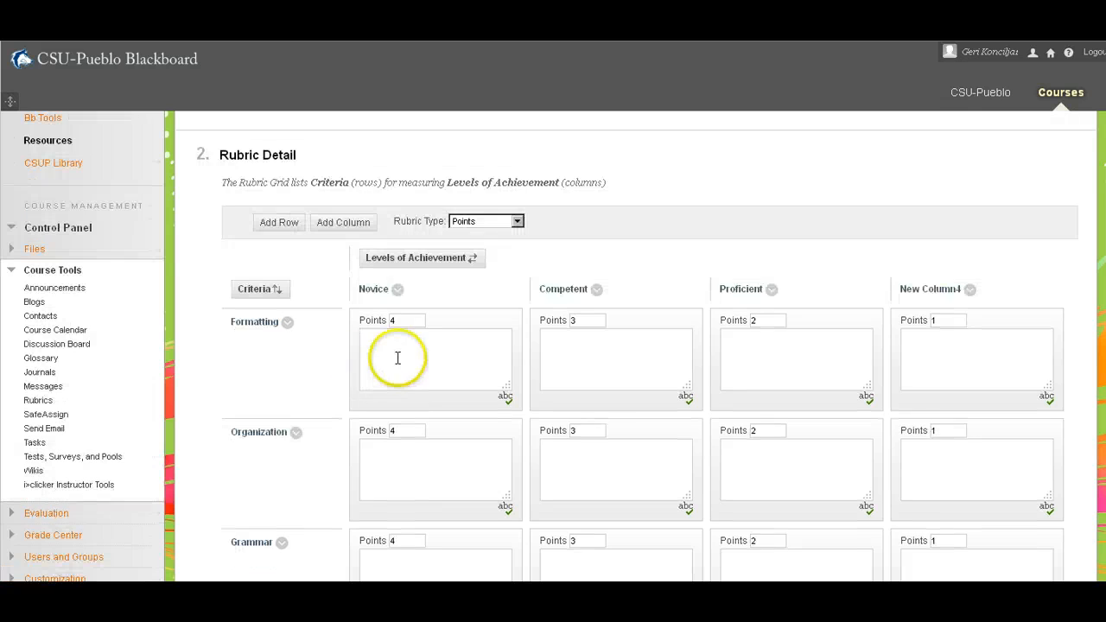
Review the points in all criteria rows and the total points below the rubric grid.
left_click(395, 358)
scroll(400, 348, "down", 3)
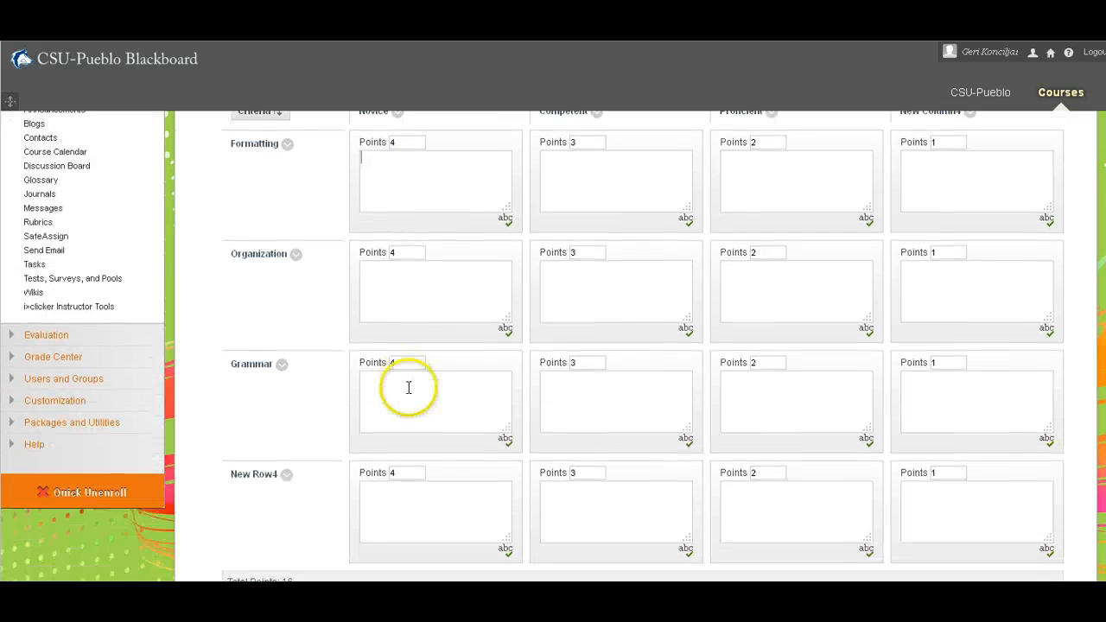
scroll(407, 385, "down", 2)
scroll(415, 375, "up", 1)
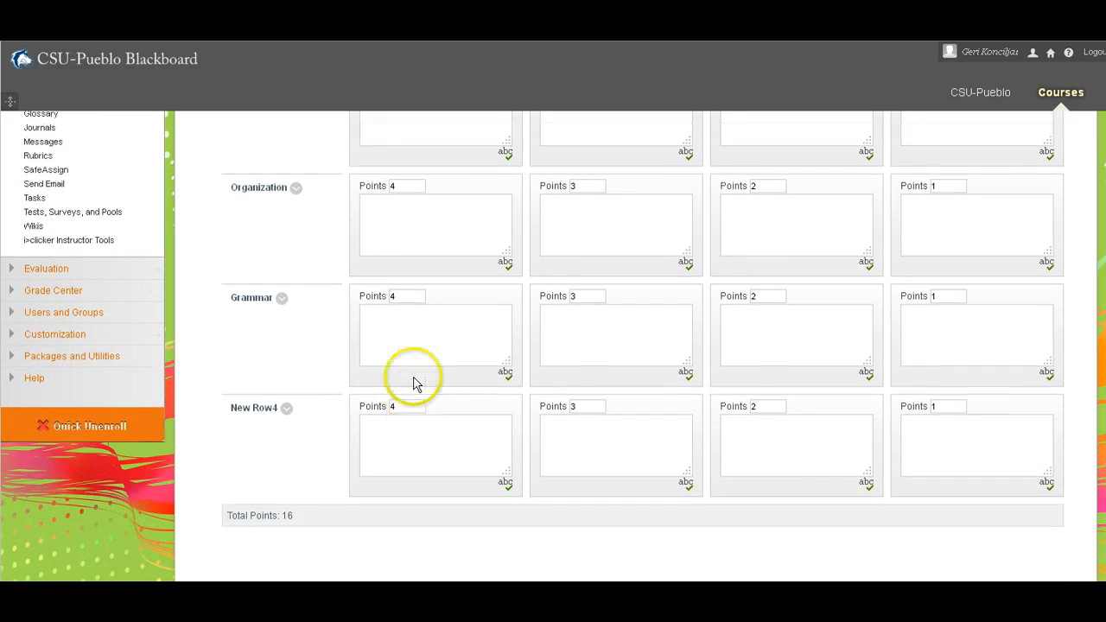
scroll(414, 383, "up", 4)
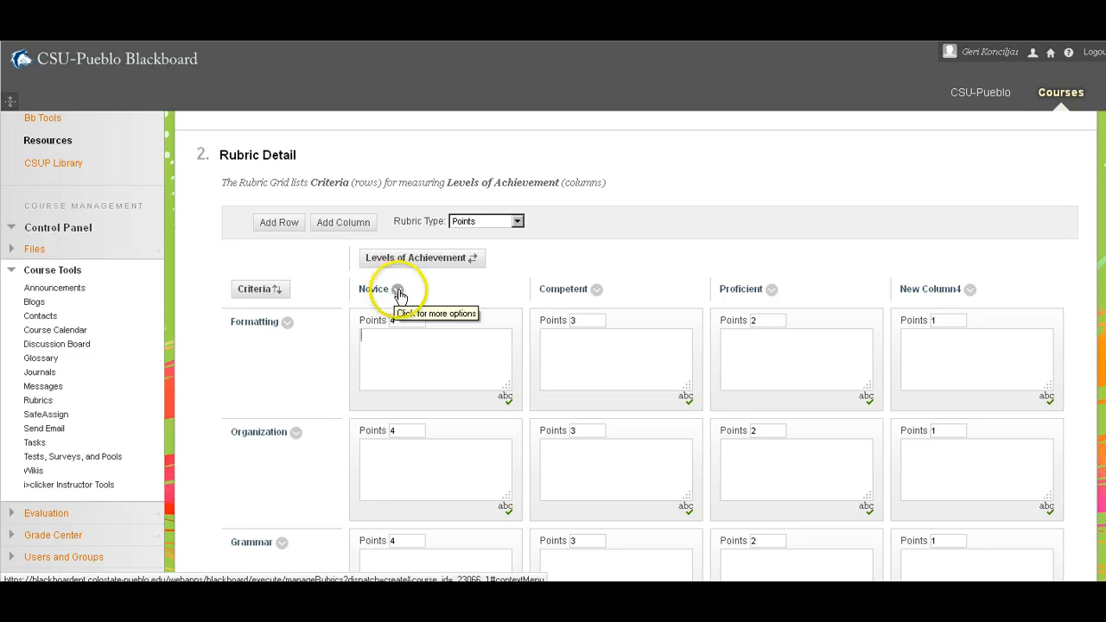
Rename the Novice column "Exceeds Expectations" and the Competent column "Meets Expectations".
left_click(399, 292)
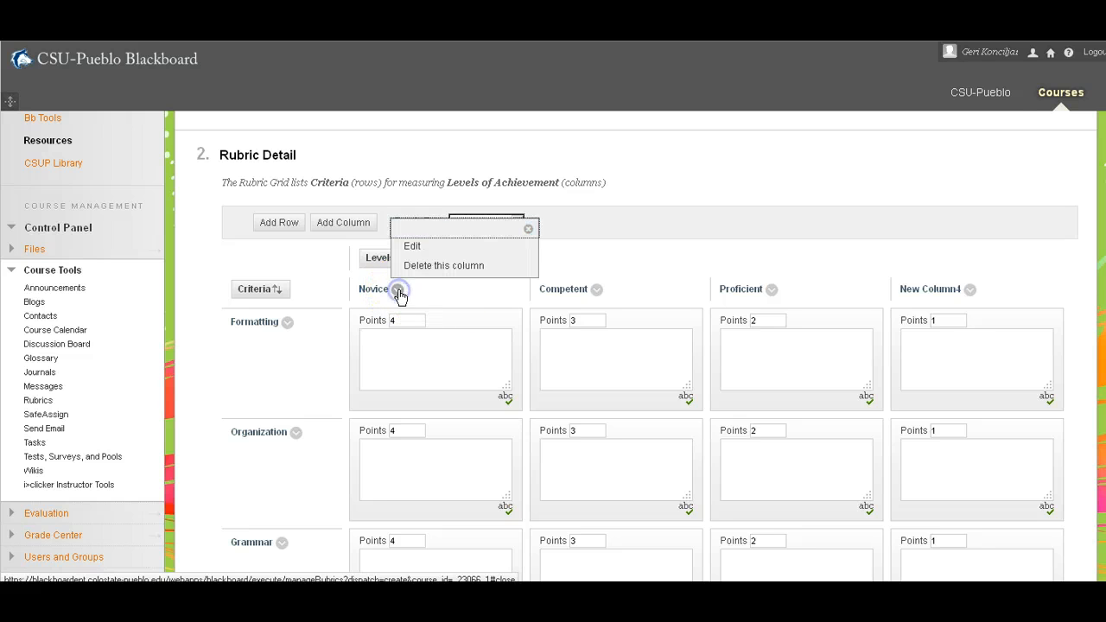
left_click(411, 248)
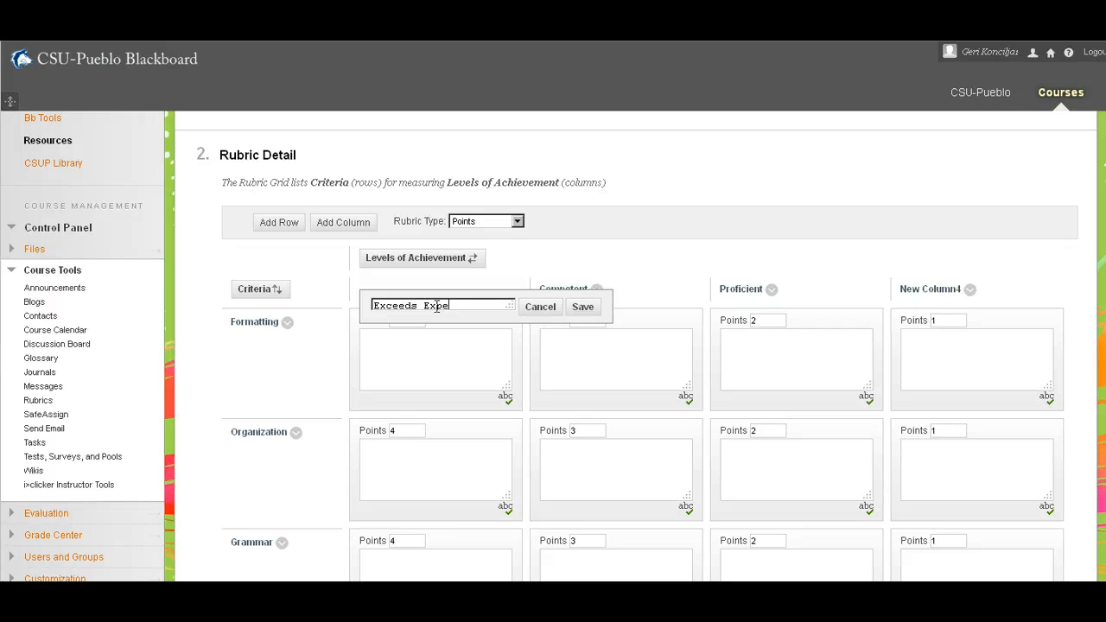
left_click(583, 307)
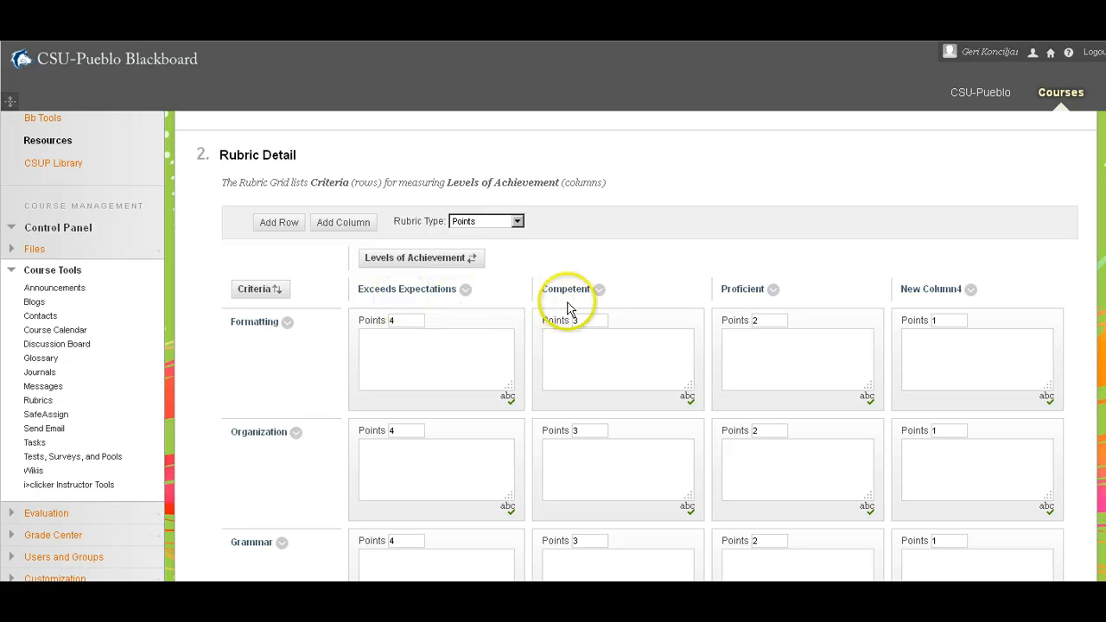
left_click(599, 291)
left_click(613, 247)
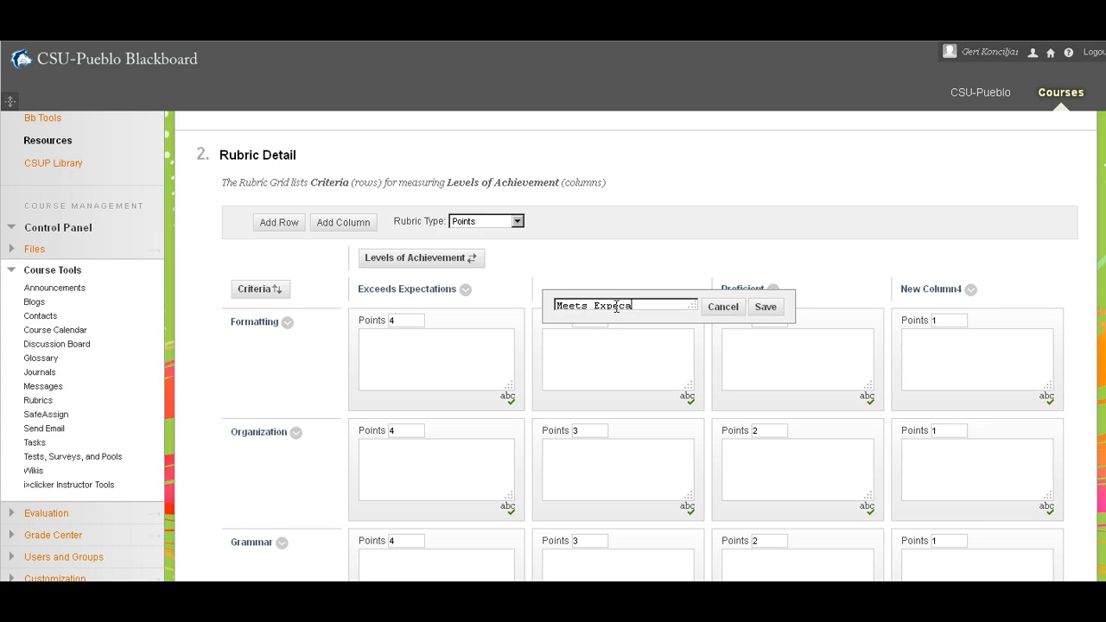
left_click(766, 307)
Rename the Proficient column "Needs Improvement" and New Column4 "Does Not Meet Expectations".
left_click(772, 290)
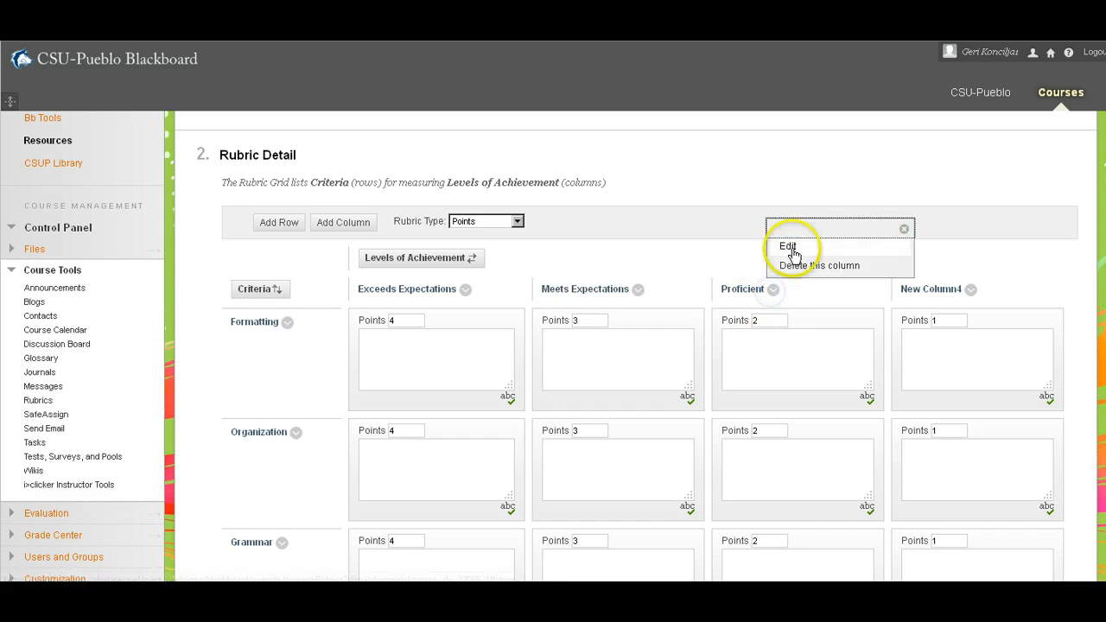
left_click(788, 248)
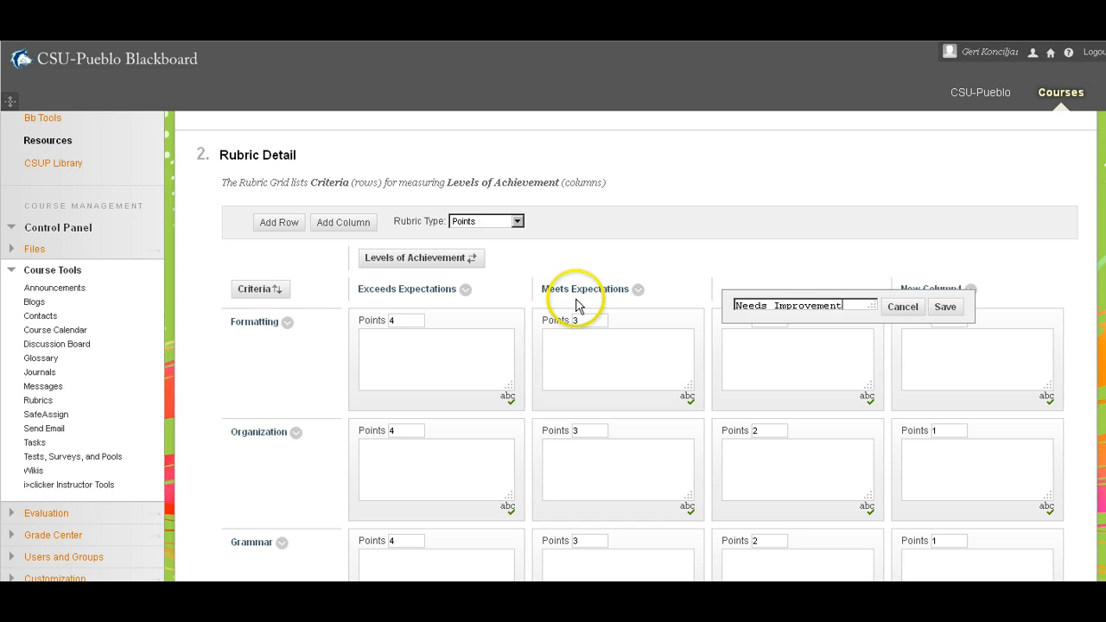
left_click(945, 307)
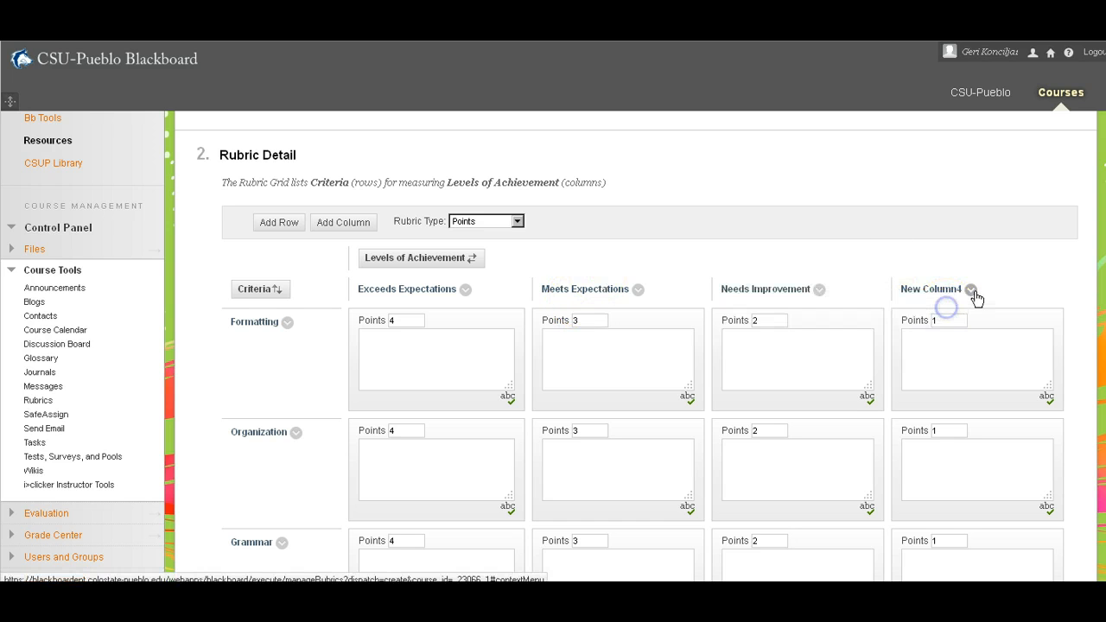
left_click(971, 293)
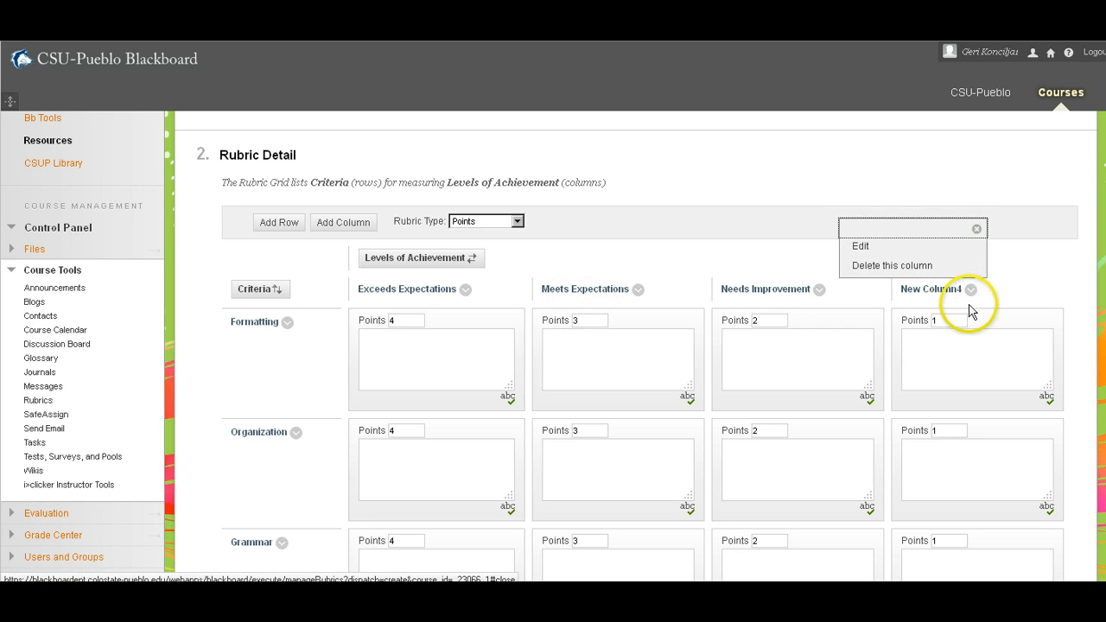
left_click(864, 247)
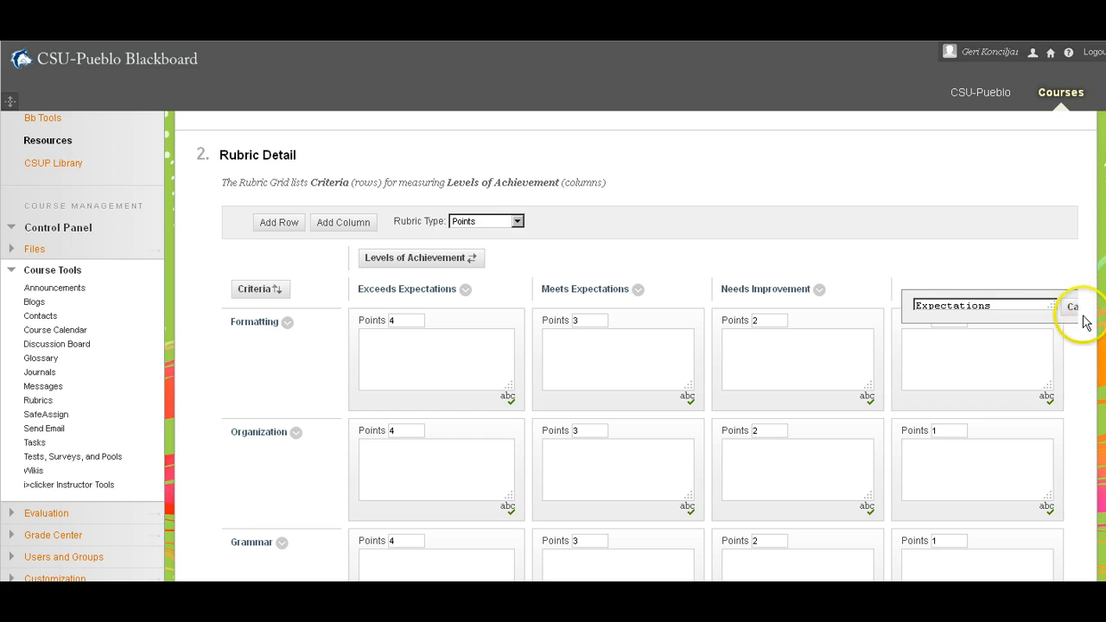
left_click(1016, 301)
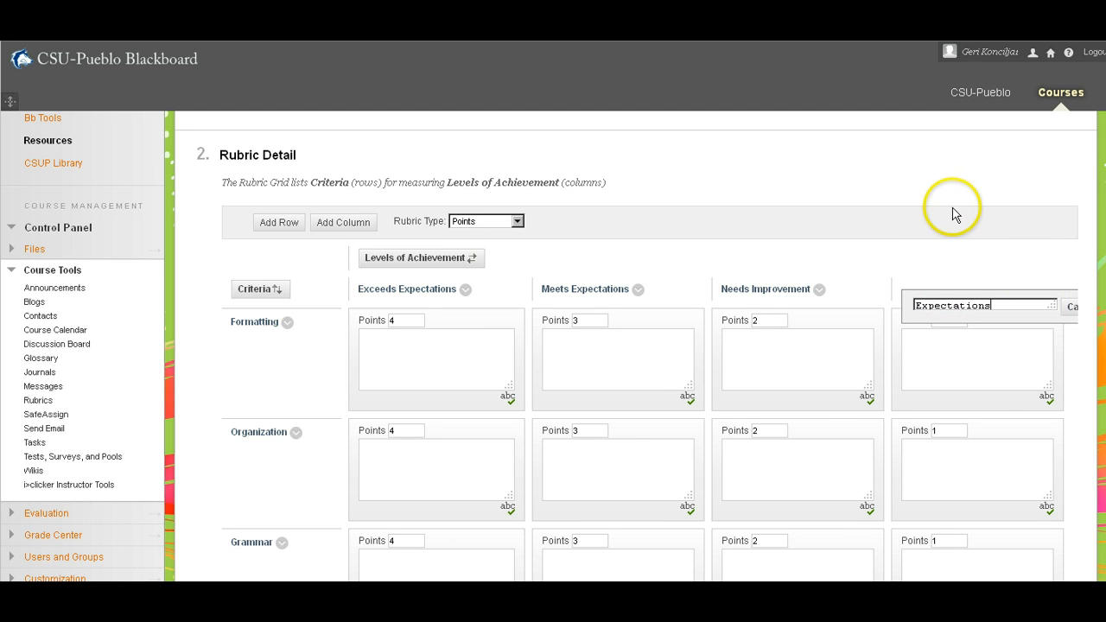
key("Return")
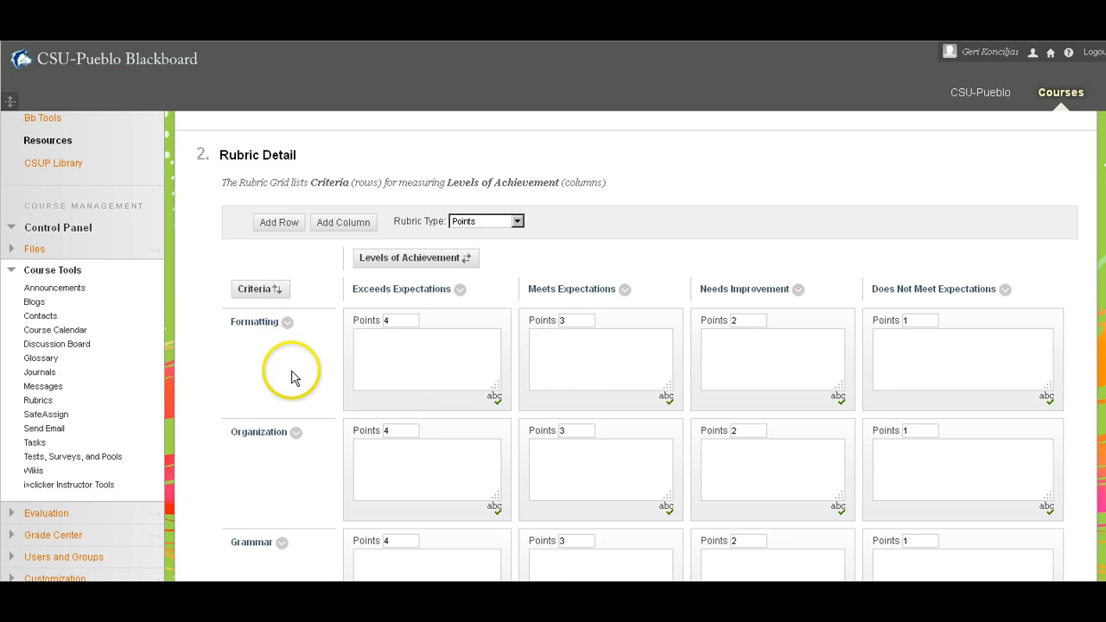
Rename the Formatting criterion "Comprehension" and the Organization criterion "Relationship to Text".
left_click(288, 323)
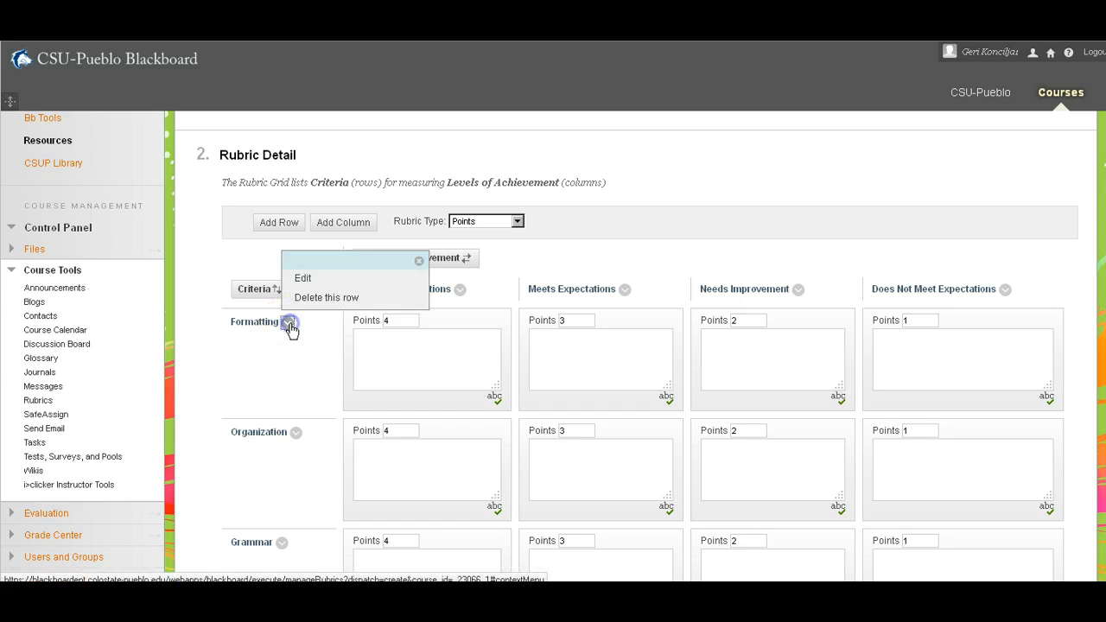
left_click(301, 277)
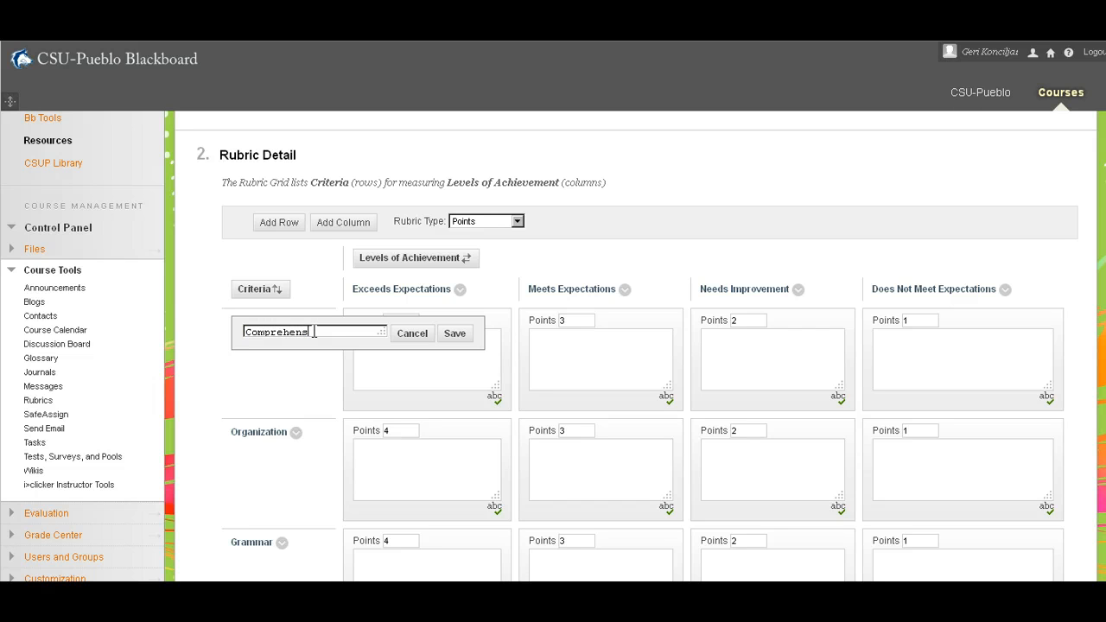
left_click(457, 338)
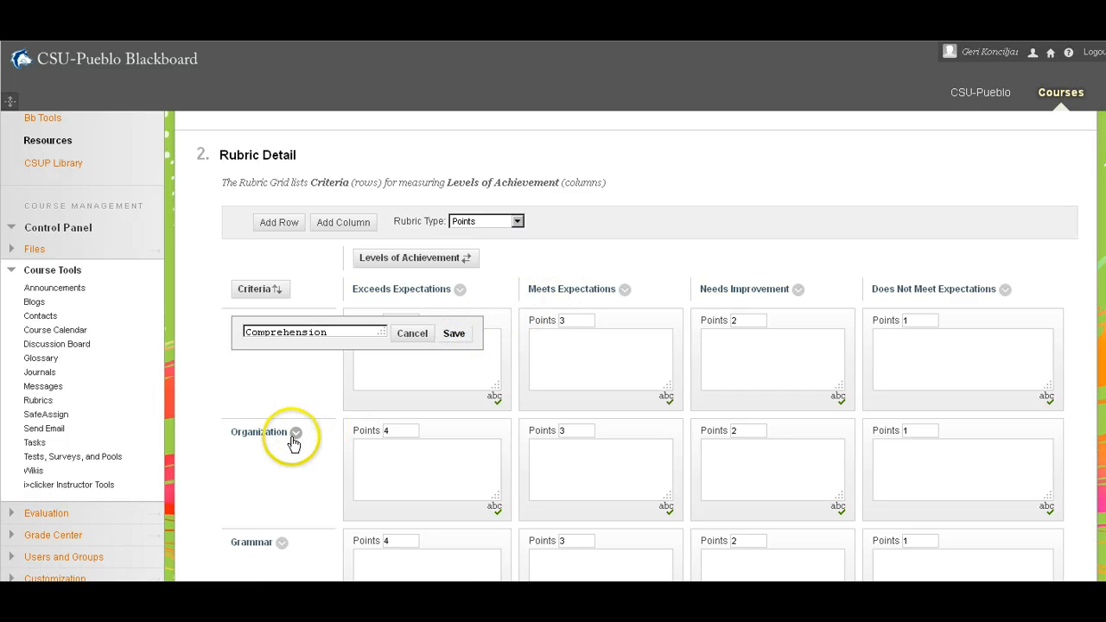
left_click(452, 334)
left_click(295, 432)
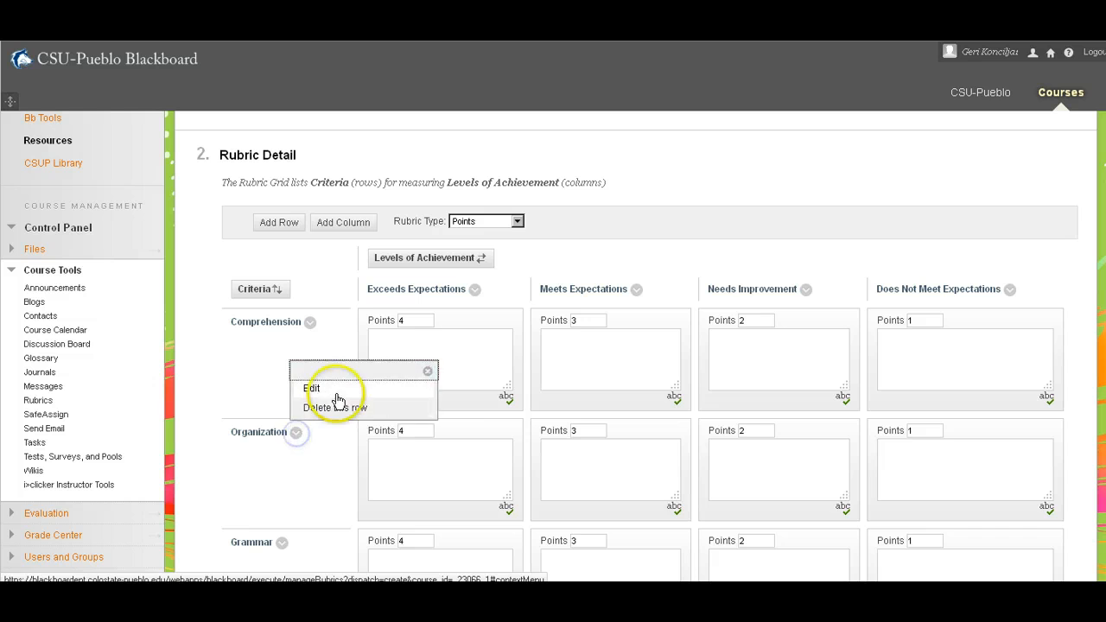
left_click(332, 388)
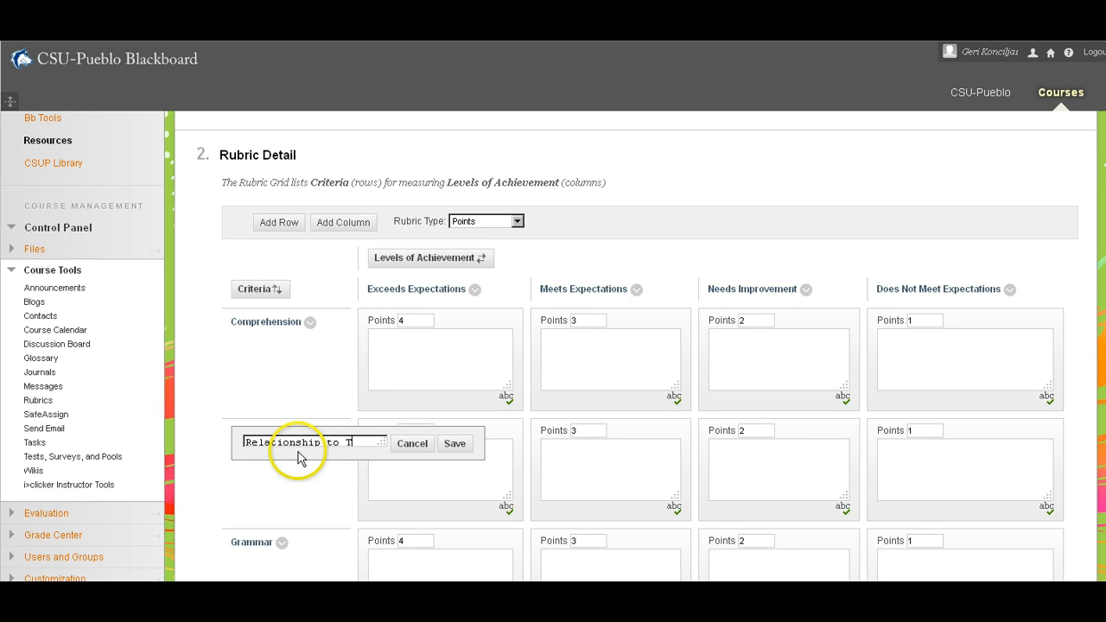
left_click(454, 443)
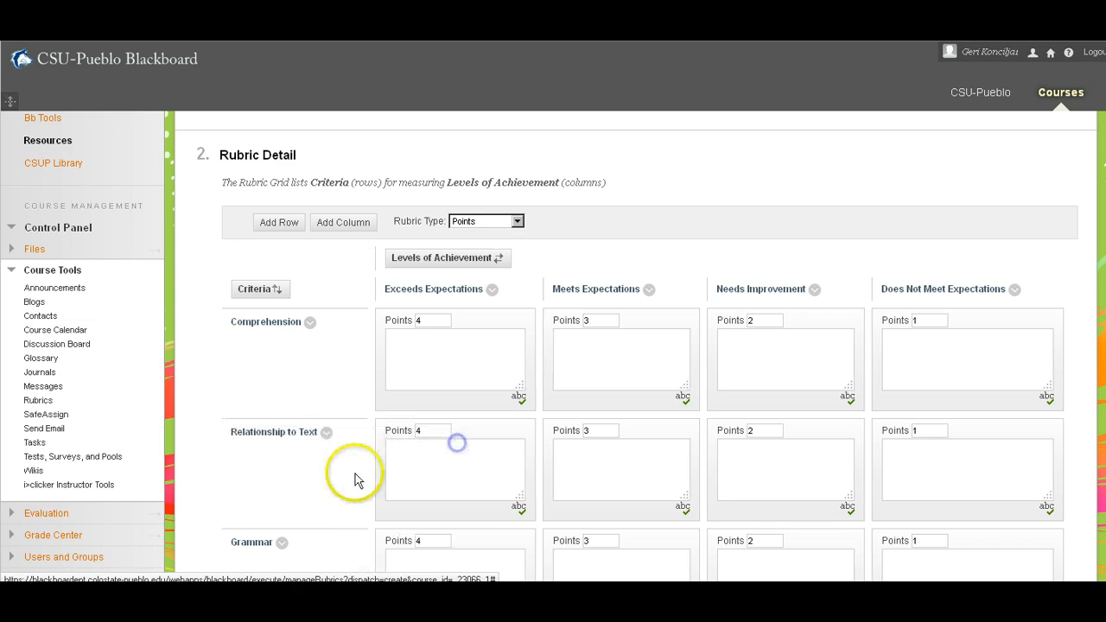
Rename the Grammar criterion "Interpretation" and the New Row4 criterion "Reader's Voice".
scroll(300, 513, "down", 3)
left_click(282, 366)
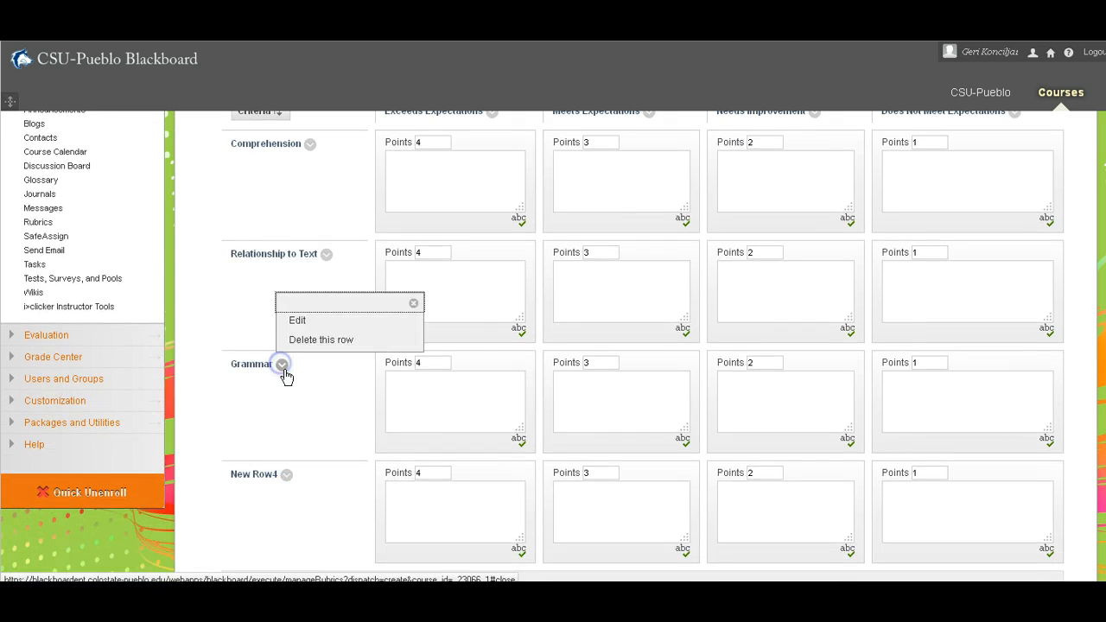
left_click(299, 323)
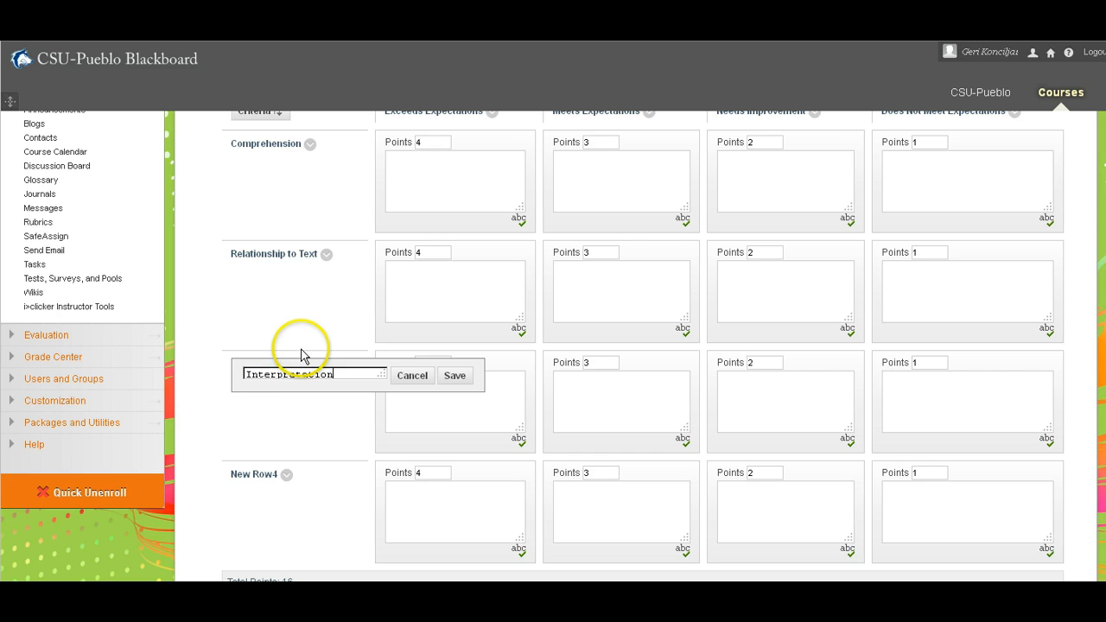
type("Interpretation")
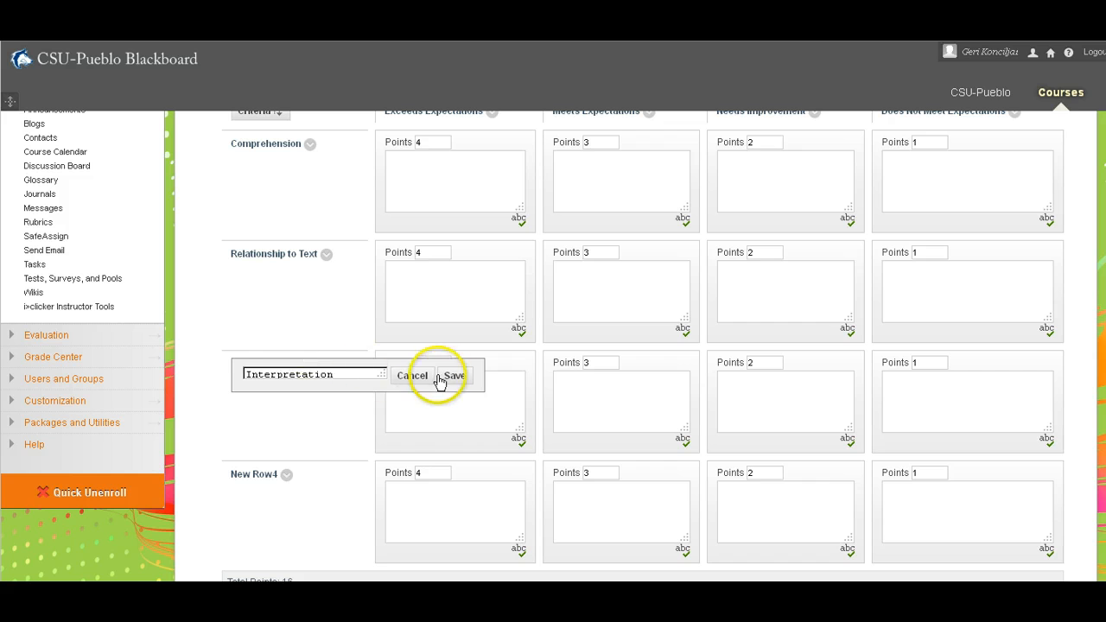
left_click(445, 378)
left_click(288, 479)
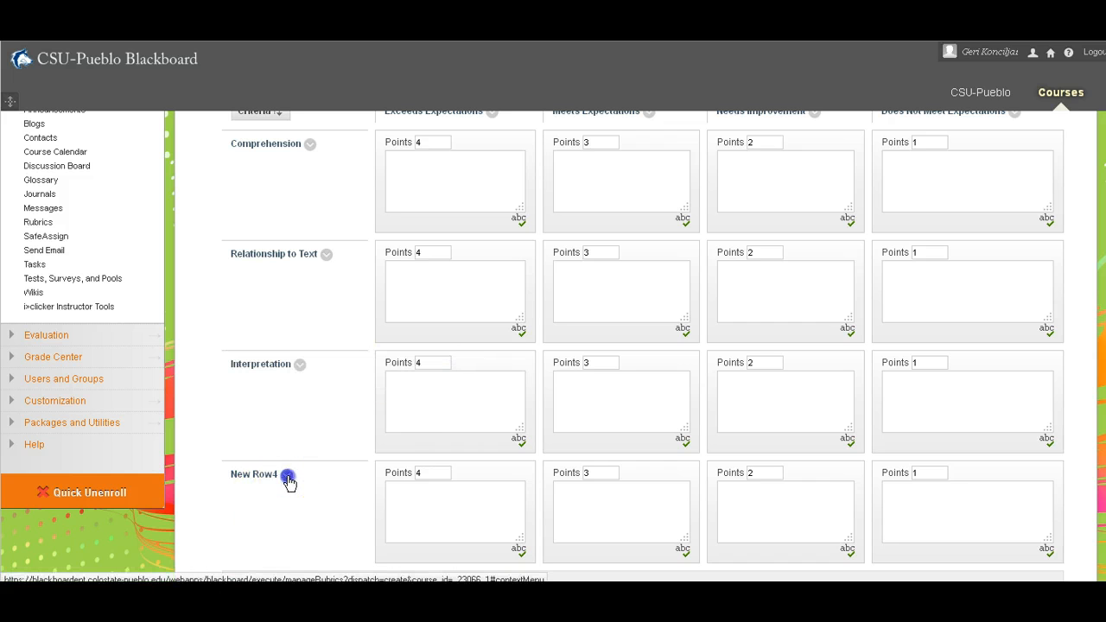
left_click(330, 432)
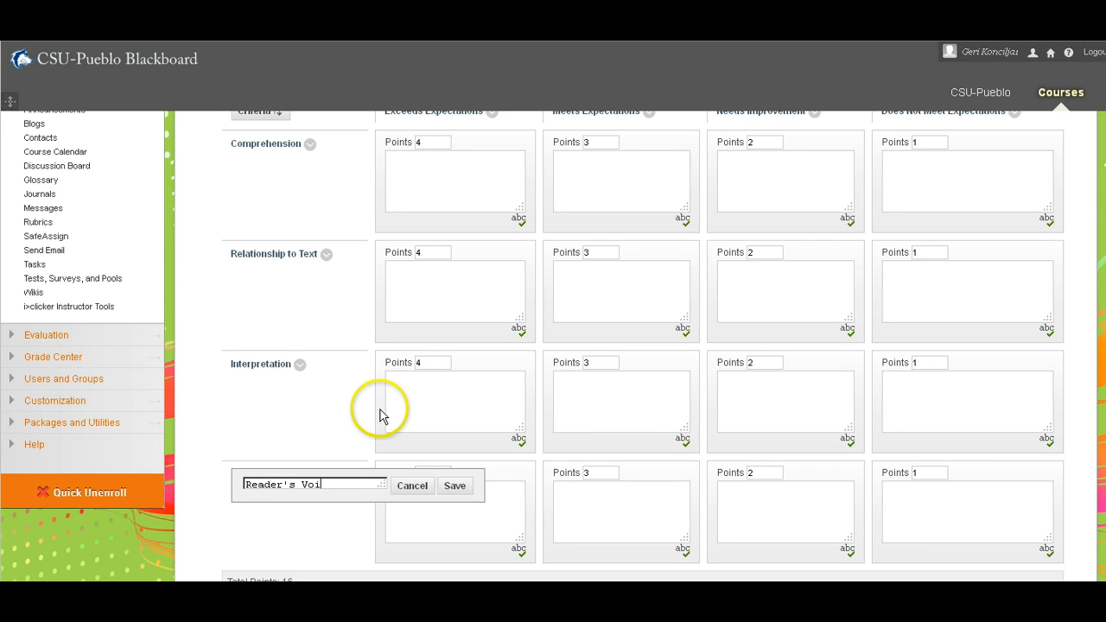
left_click(454, 485)
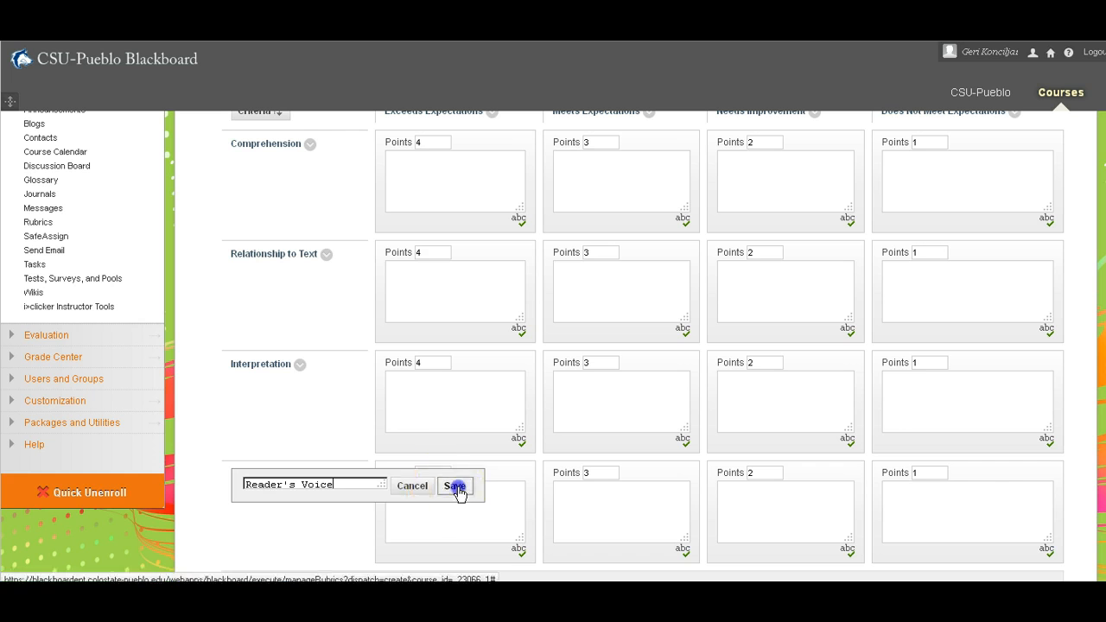
Switch to the Reading Rubric document in Word and copy the Comprehension description under Exceeds Expectation.
scroll(363, 369, "up", 4)
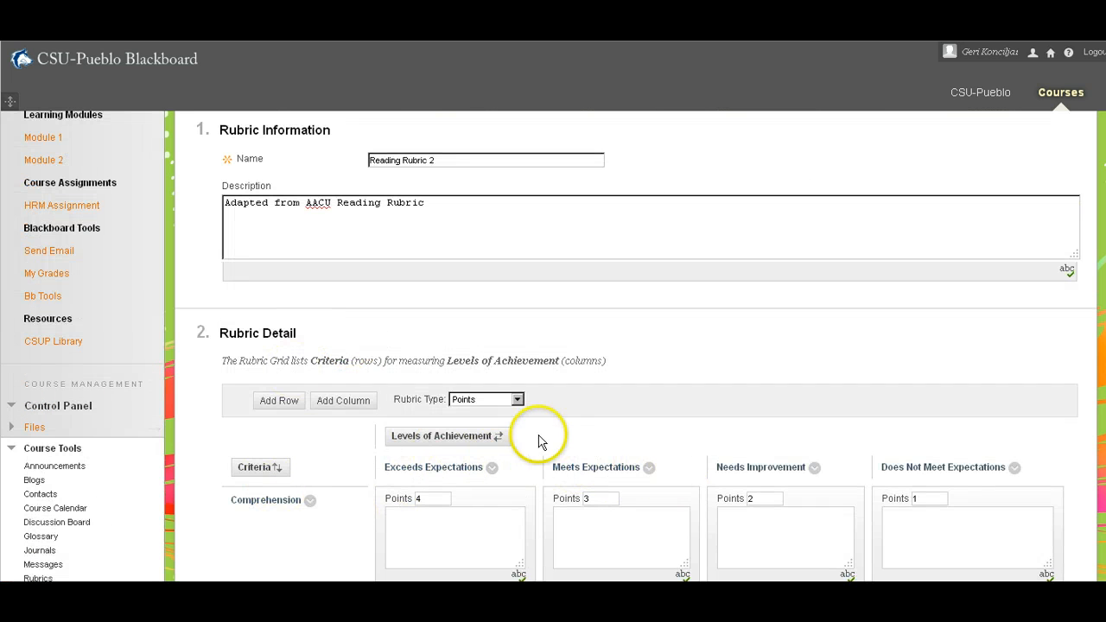
scroll(567, 452, "down", 2)
scroll(568, 456, "down", 1)
left_click(437, 357)
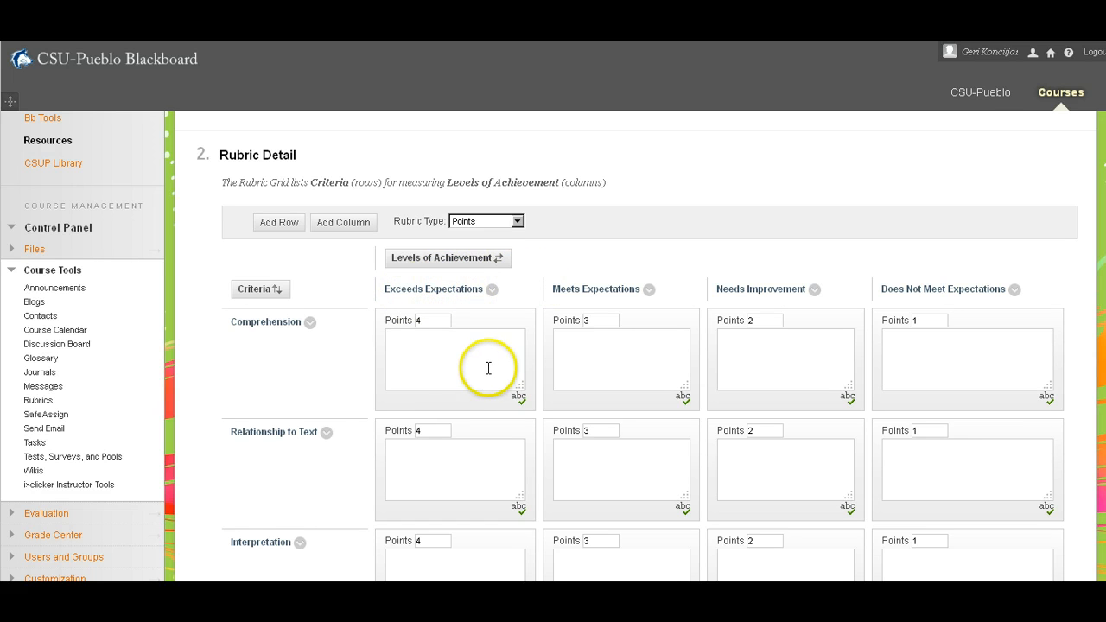
left_click(429, 355)
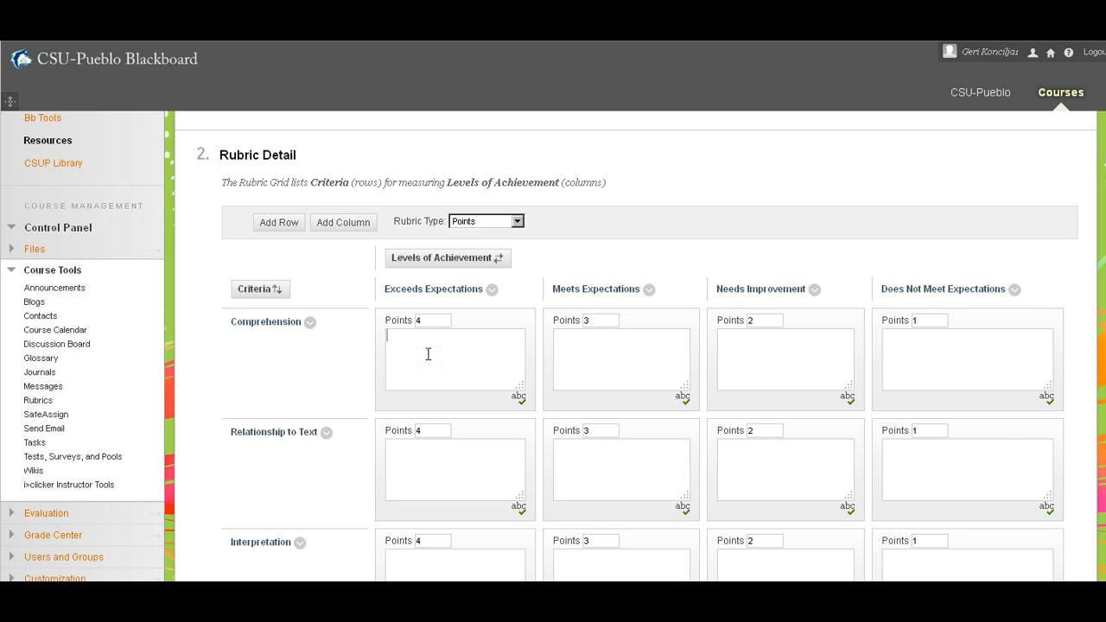
scroll(435, 351, "down", 2)
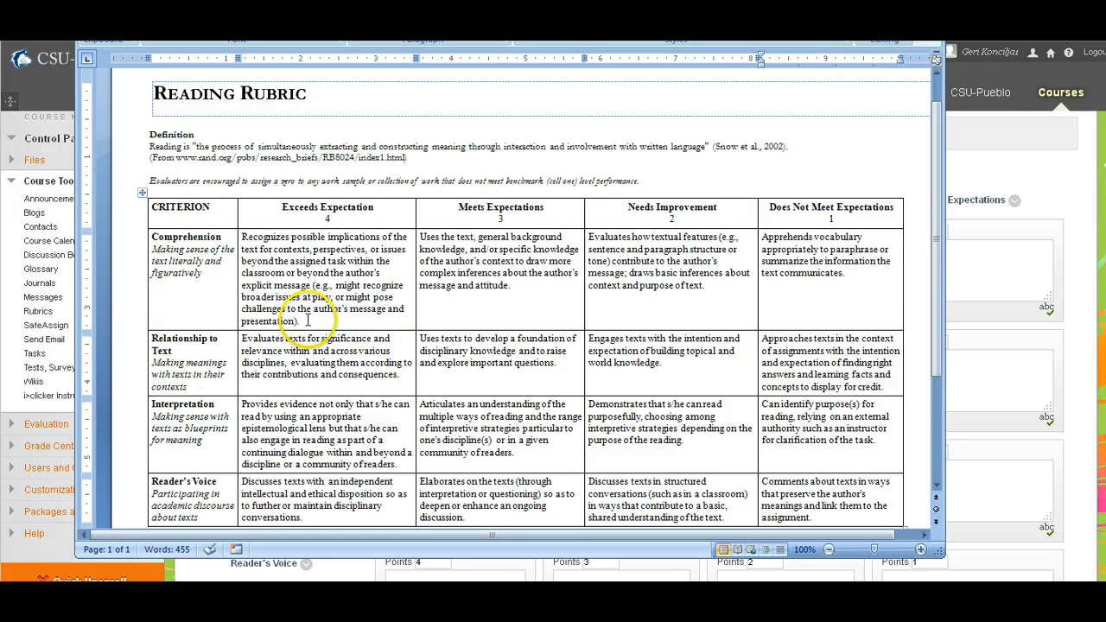
left_click_drag(285, 317, 238, 236)
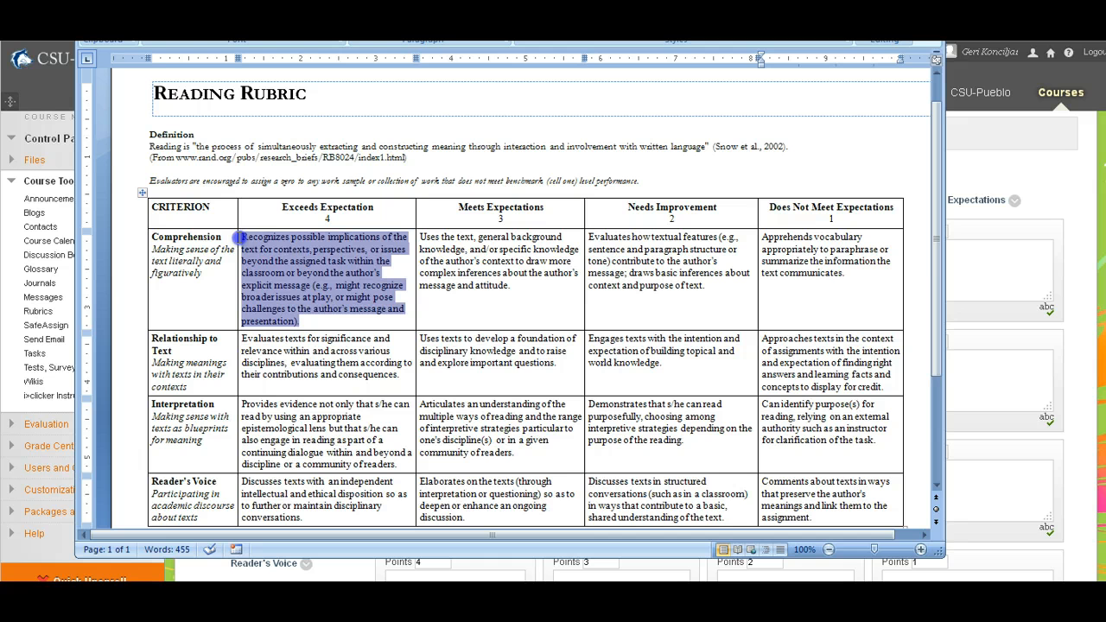
right_click(288, 275)
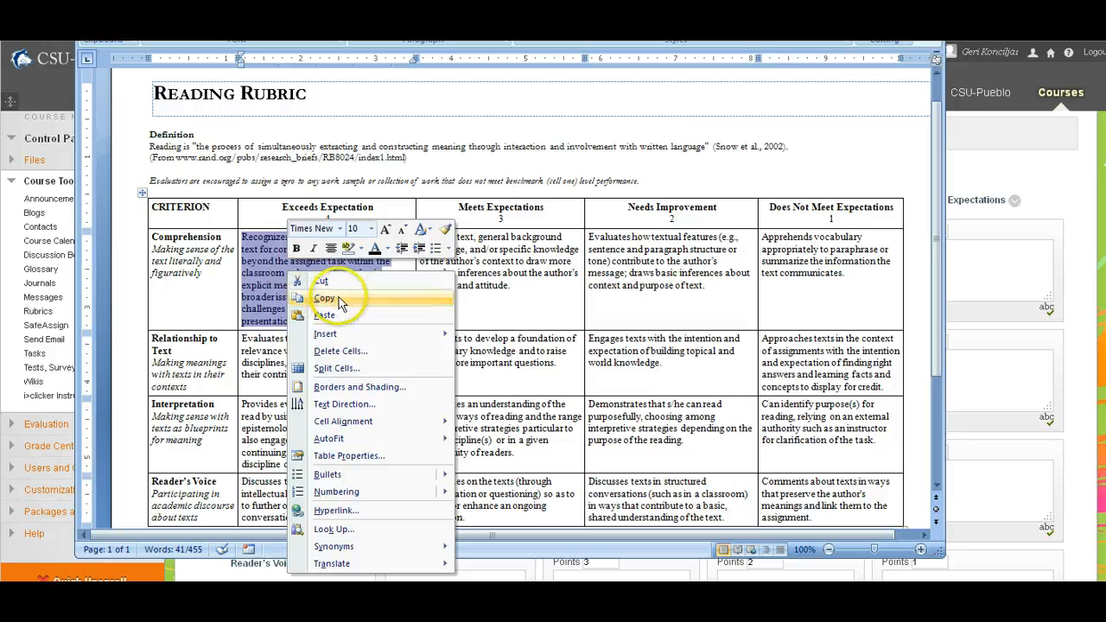
left_click(319, 294)
Return to Blackboard, paste the copied description into the Comprehension cell under Exceeds Expectations, and check the pasted text.
left_click_drag(510, 5, 1105, 43)
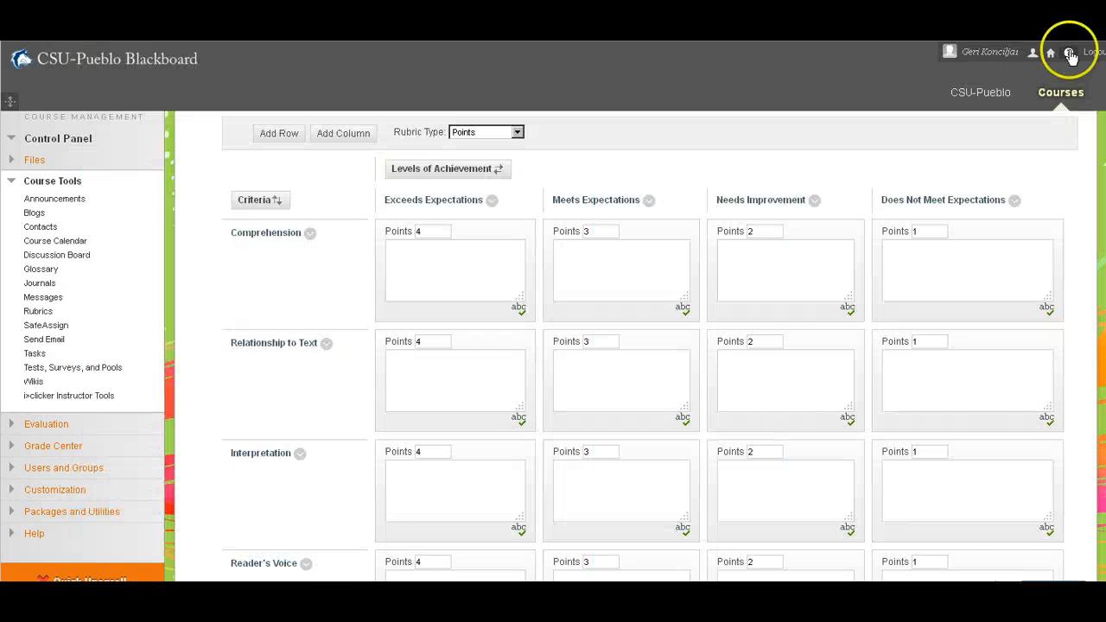
right_click(403, 248)
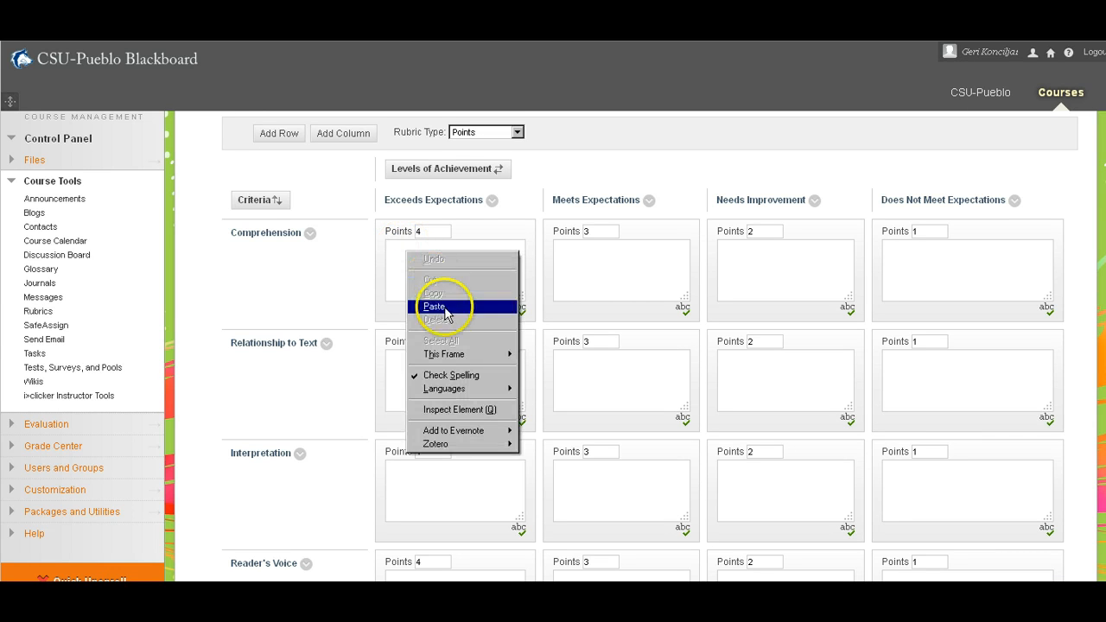
left_click(445, 308)
scroll(469, 273, "up", 1)
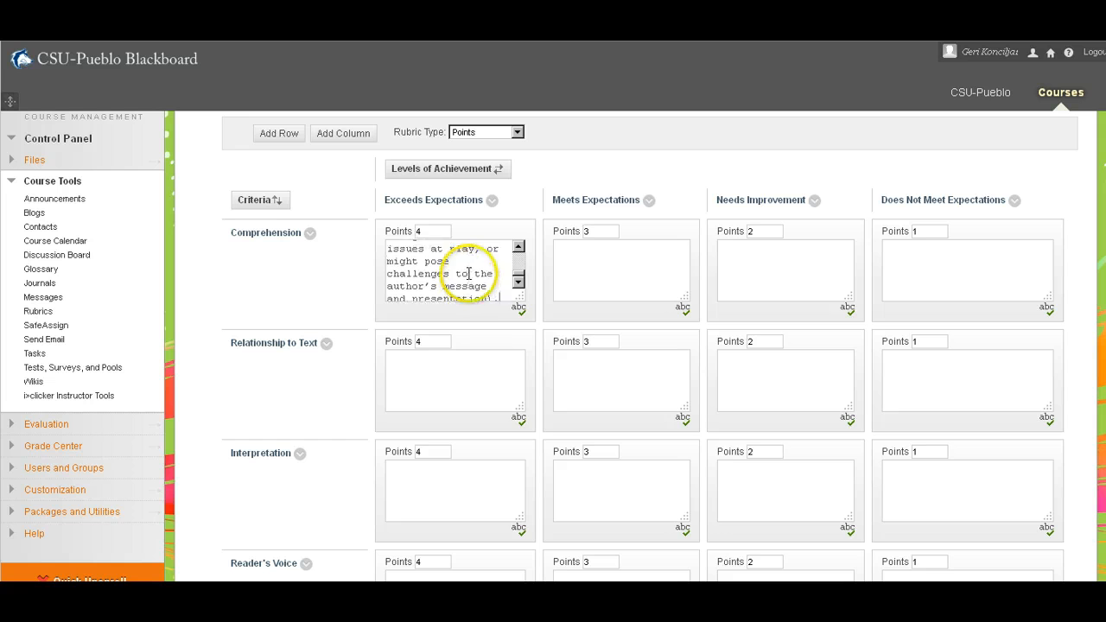
scroll(448, 273, "up", 4)
left_click(415, 263)
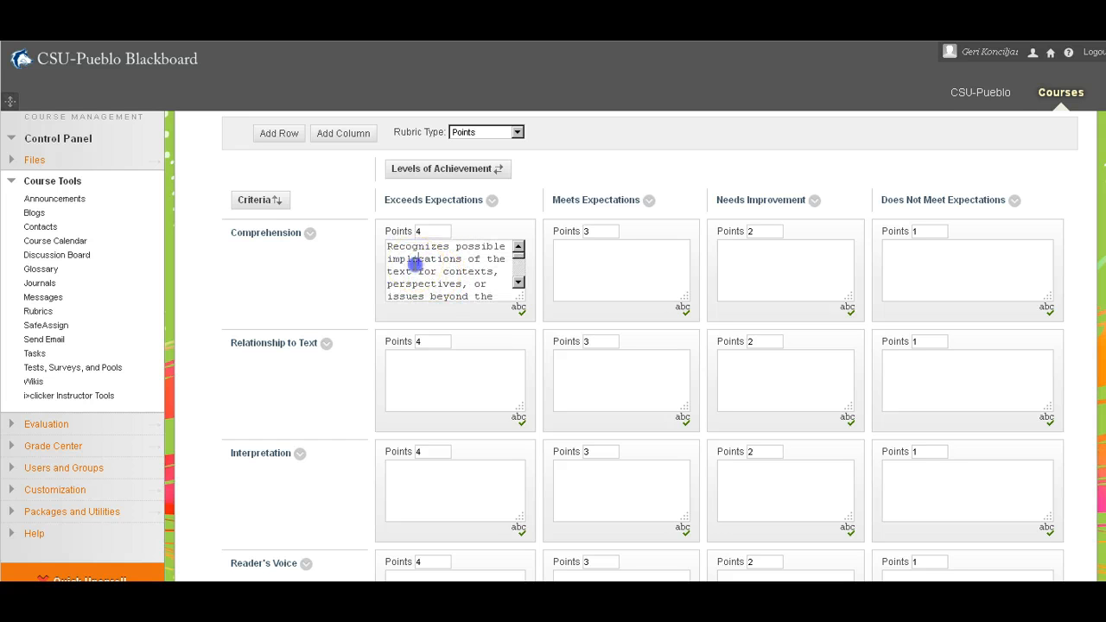
scroll(416, 262, "down", 4)
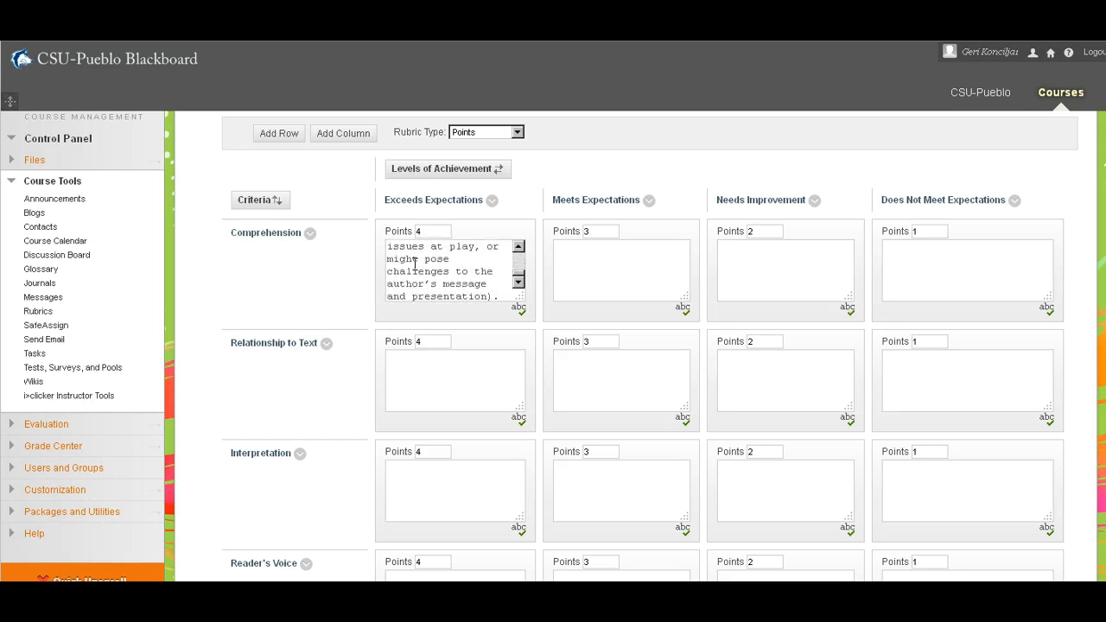
Switch to the Word rubric and copy the Comprehension description under Meets Expectations.
left_click(627, 273)
left_click_drag(1105, 42, 553, 42)
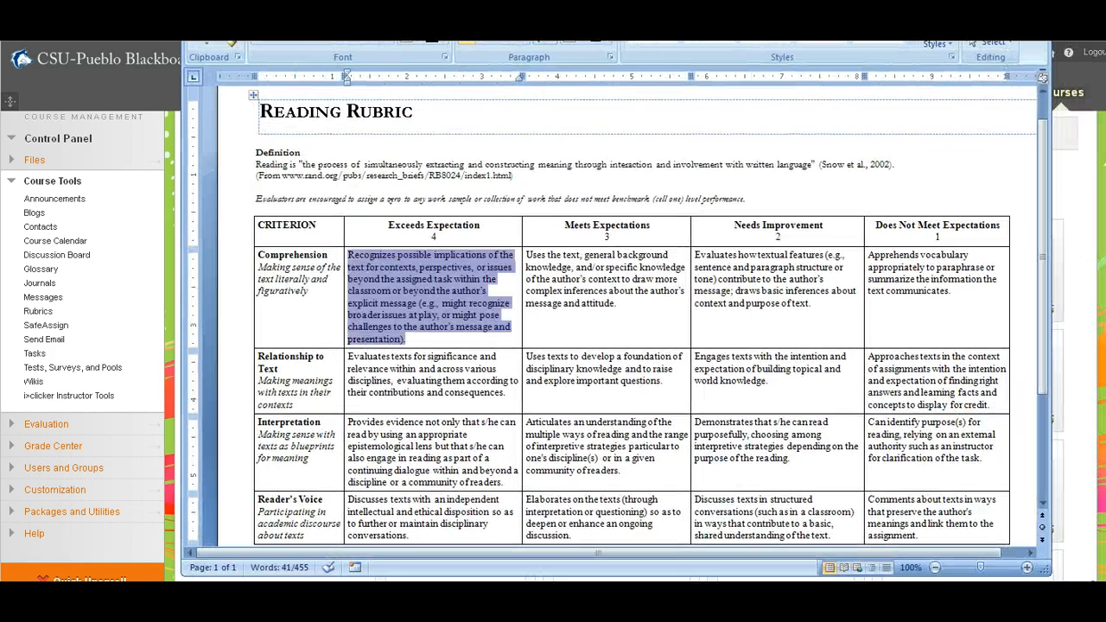
left_click(628, 305)
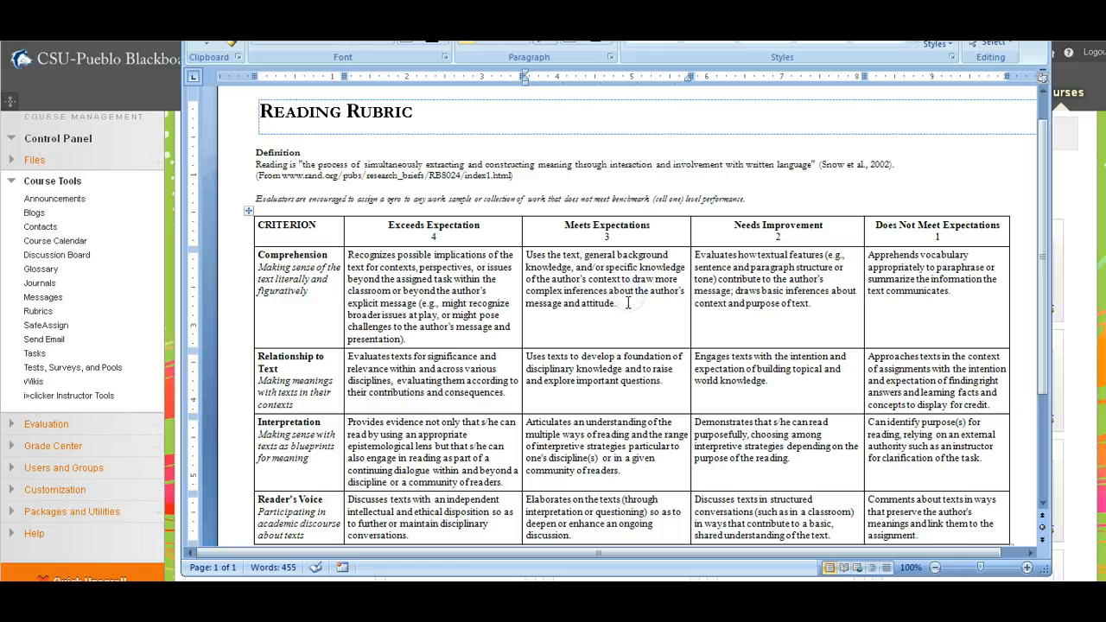
left_click_drag(529, 300, 524, 258)
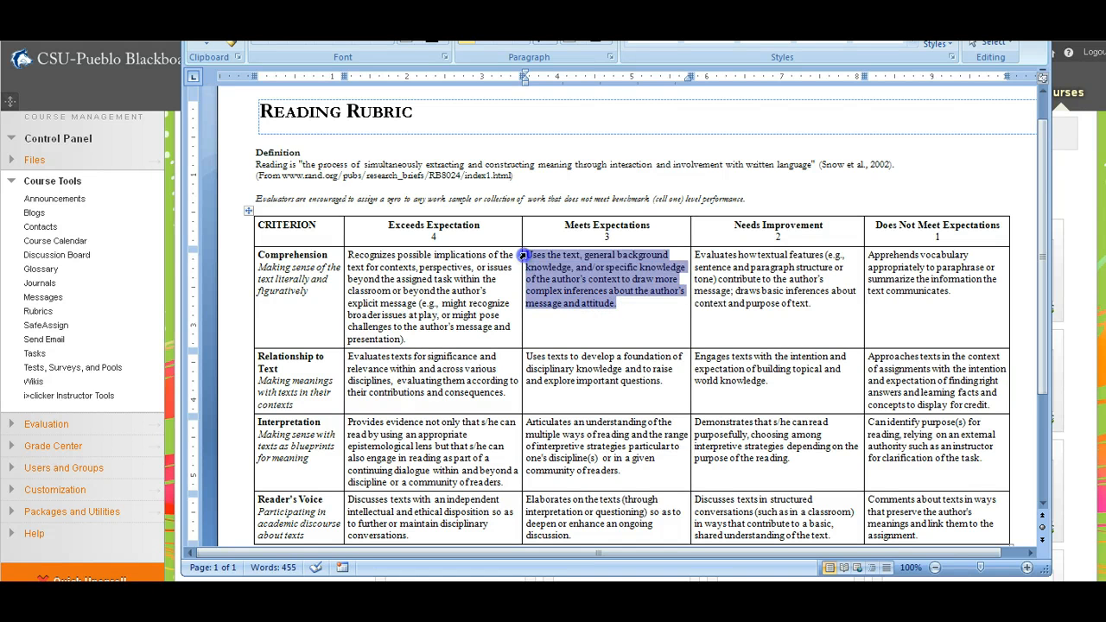
right_click(583, 275)
left_click(638, 298)
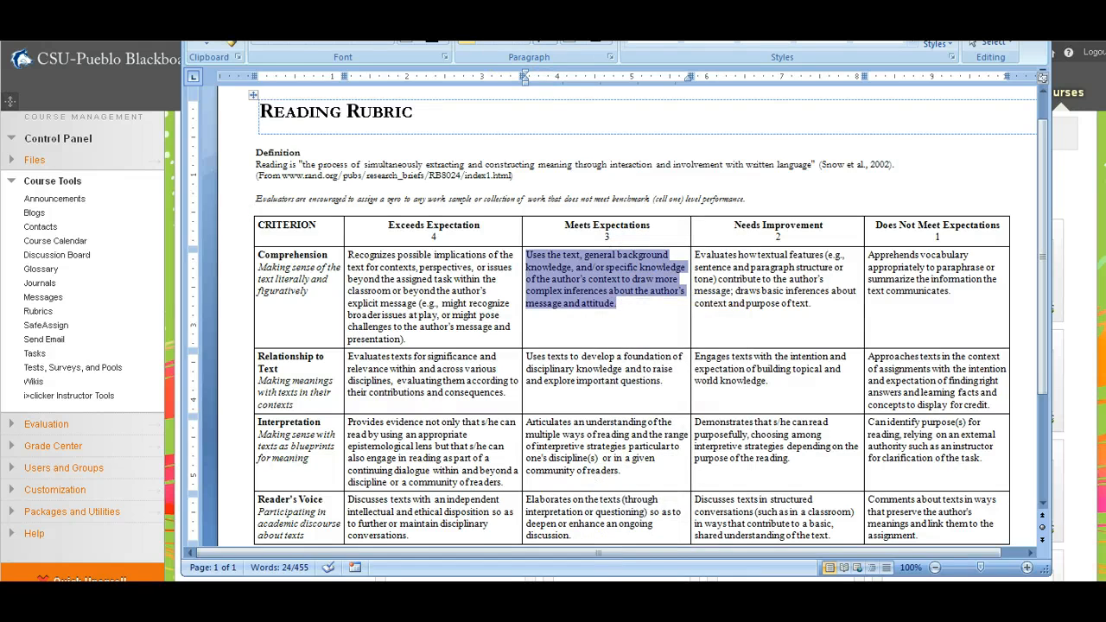
Return to Blackboard and paste the copied description into the Comprehension cell under Meets Expectations.
left_click_drag(605, 4, 1105, 38)
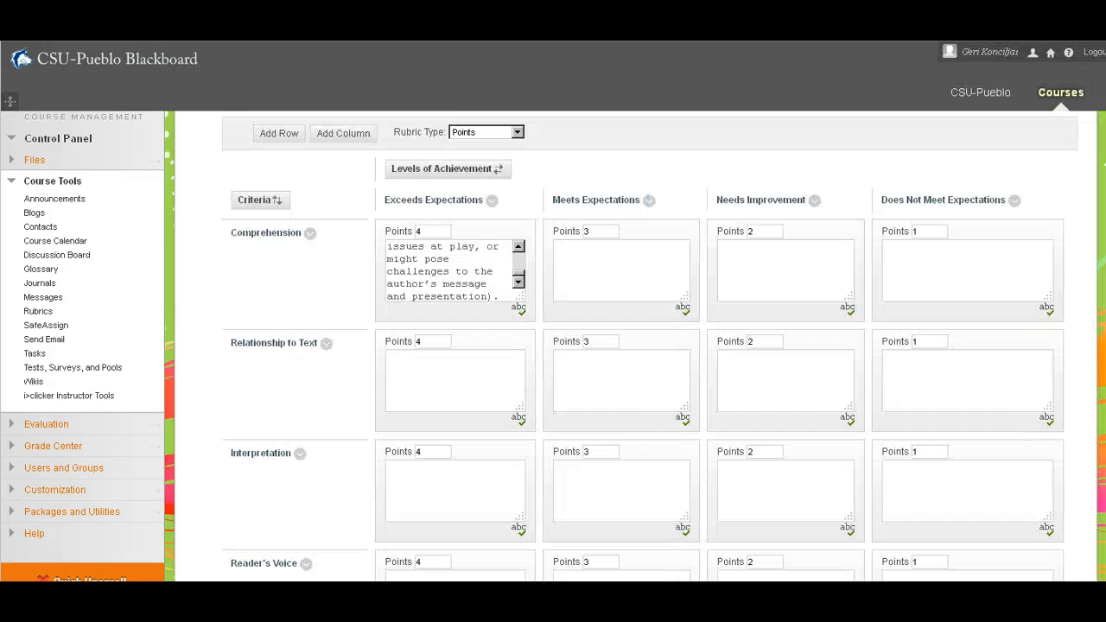
left_click(588, 260)
right_click(574, 254)
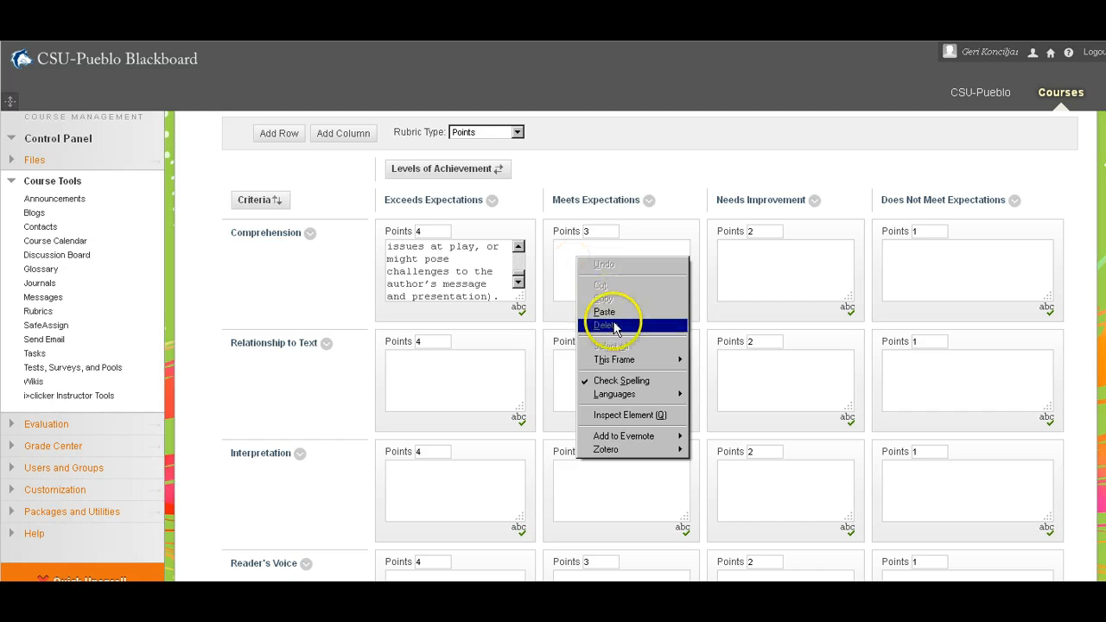
left_click(609, 311)
Switch to the Word rubric and copy the Comprehension description under Needs Improvement.
left_click(771, 261)
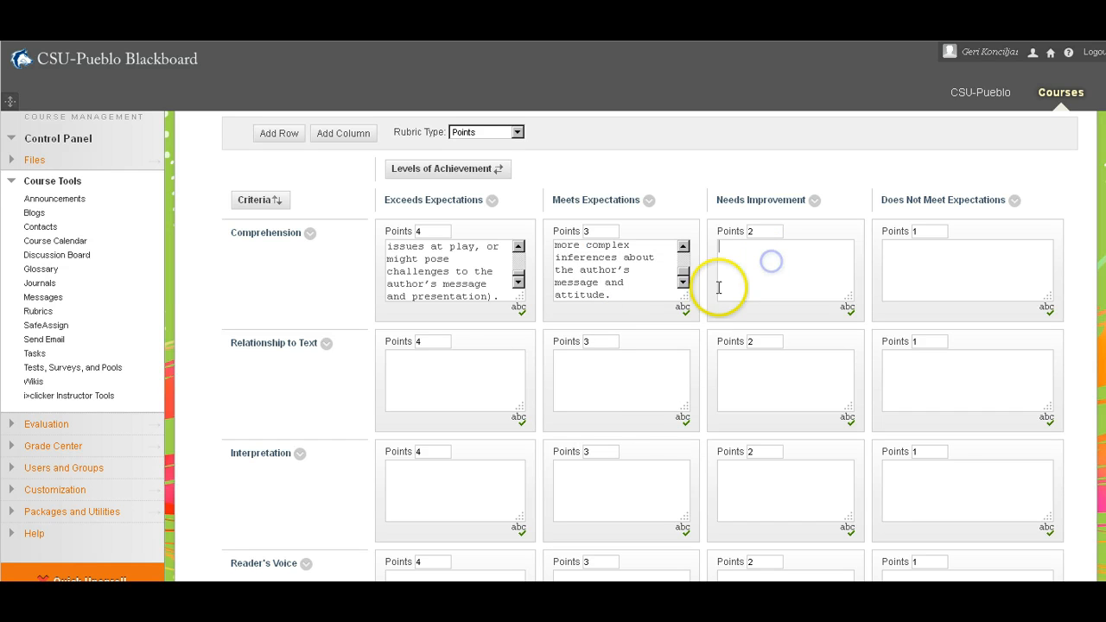
left_click(586, 382)
left_click(741, 260)
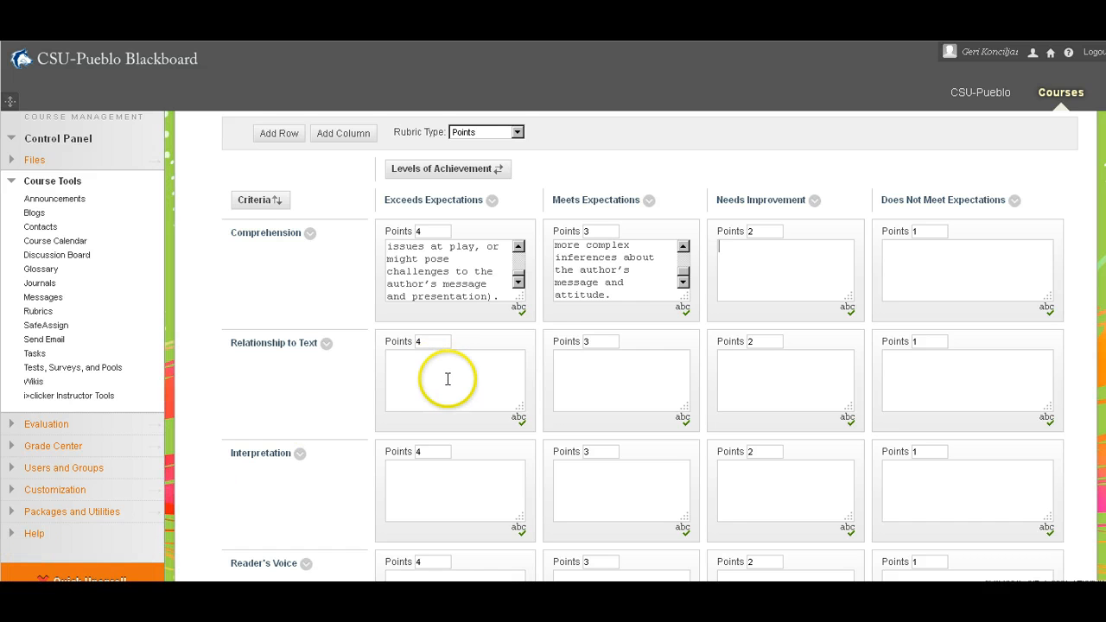
left_click(759, 271)
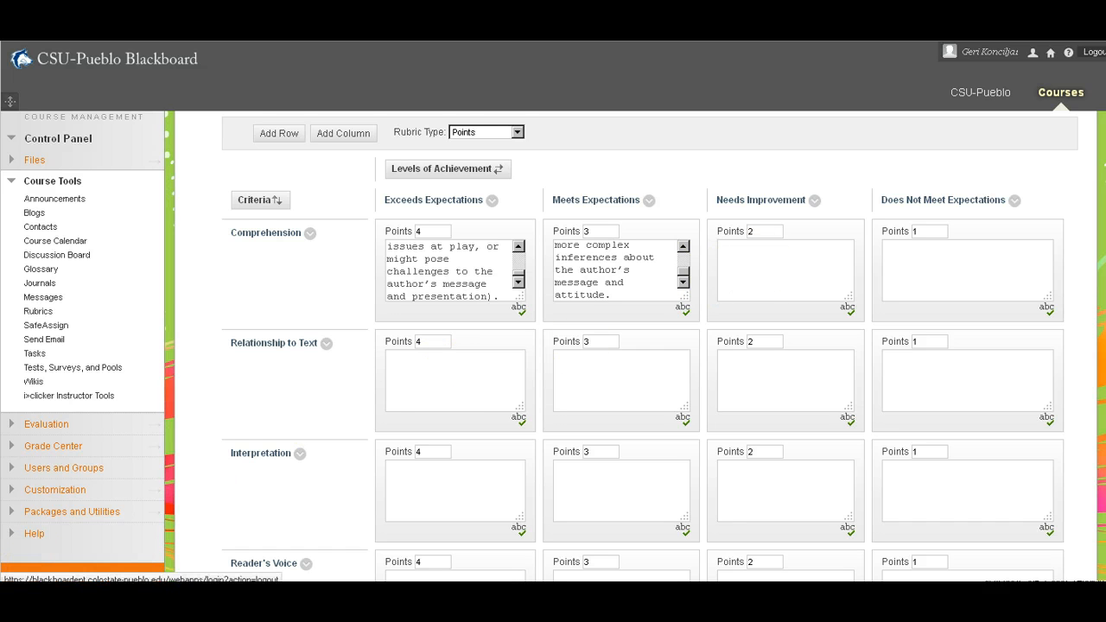
left_click_drag(1105, 26, 589, 41)
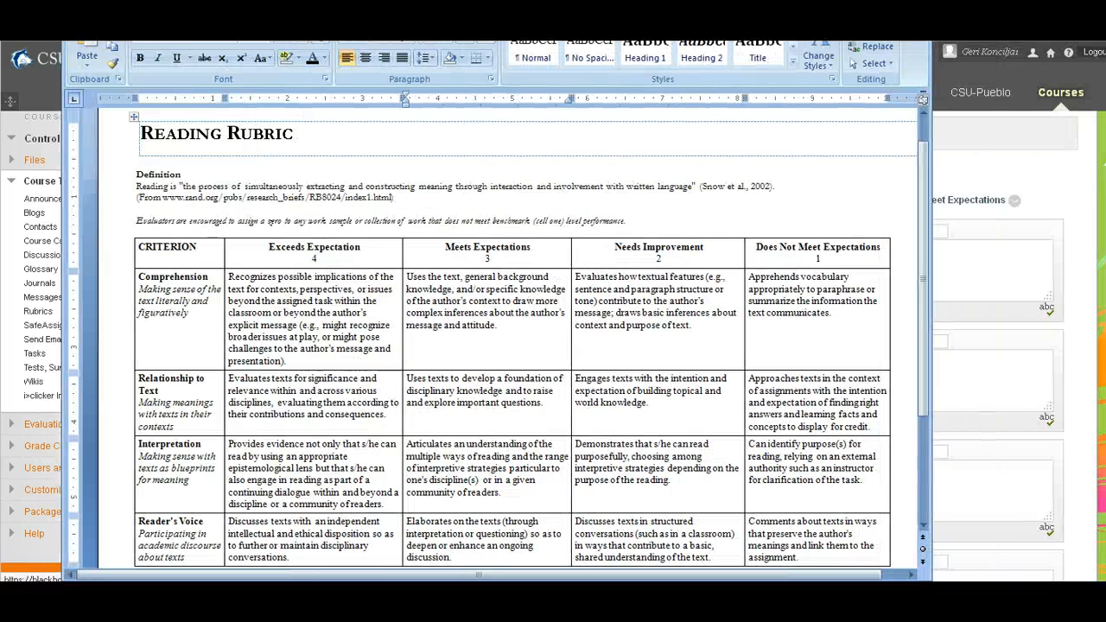
left_click(710, 323)
left_click_drag(669, 325, 572, 275)
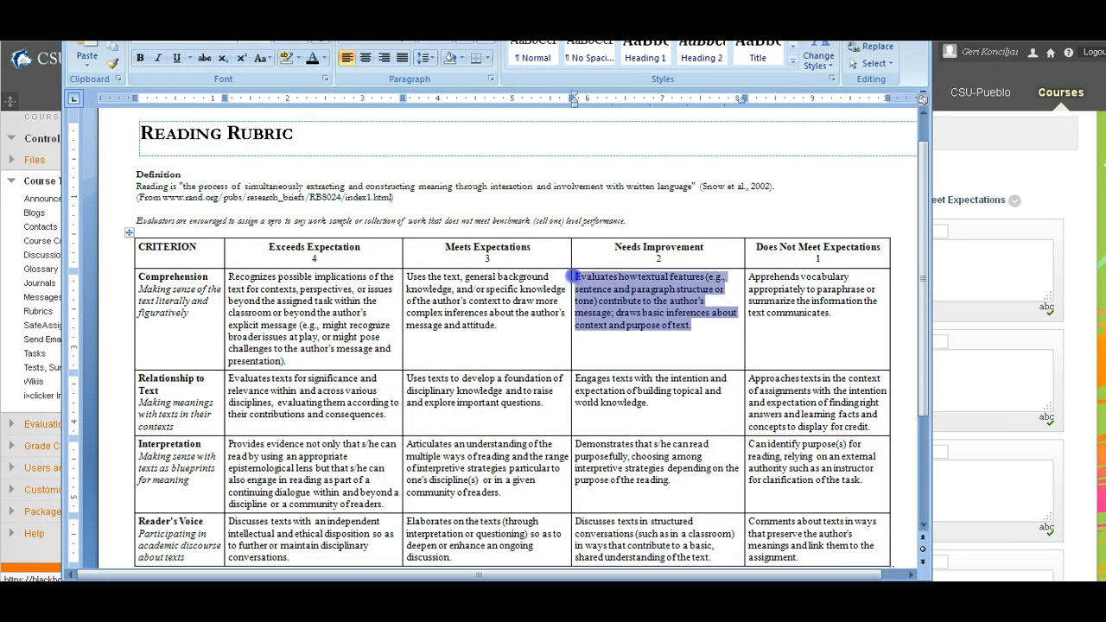
right_click(628, 305)
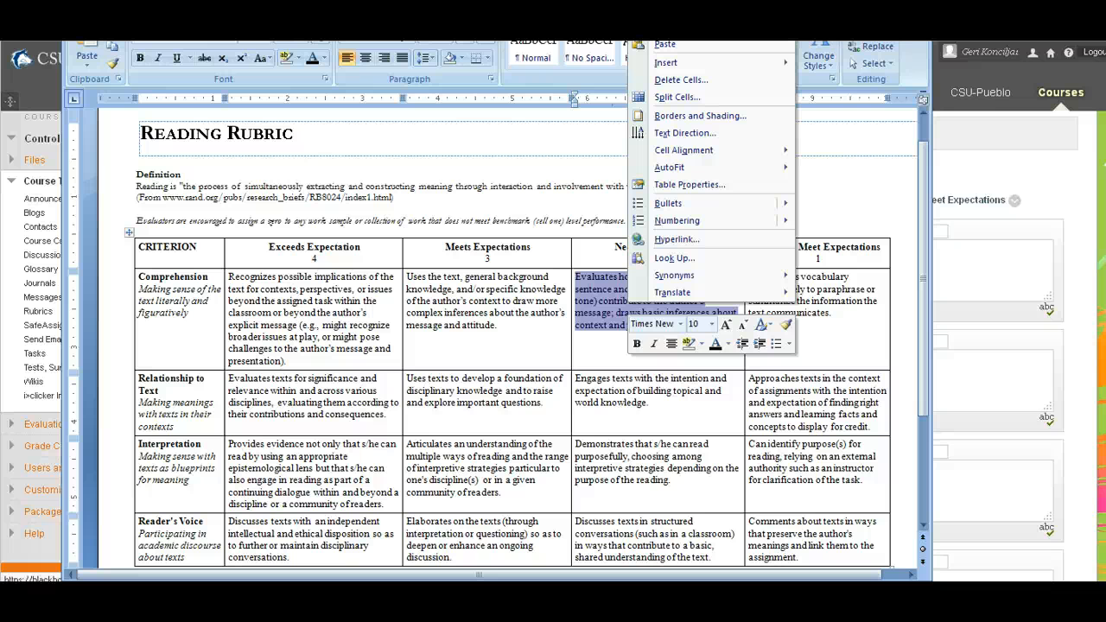
left_click(666, 26)
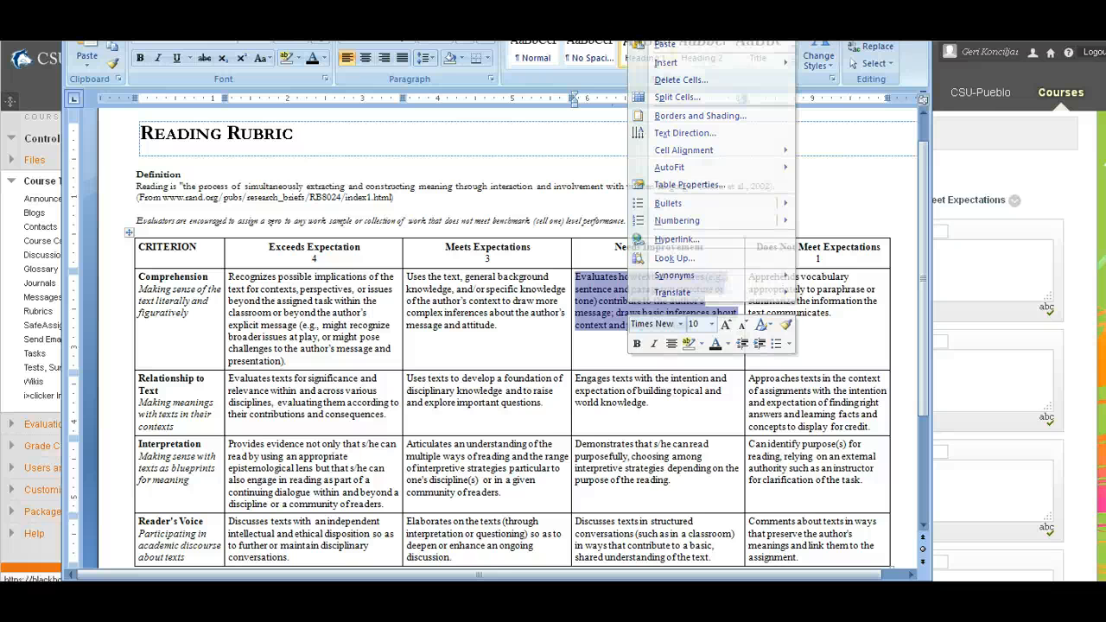
Return to Blackboard and paste the copied description into the Comprehension cell under Needs Improvement.
left_click_drag(518, 26, 1105, 26)
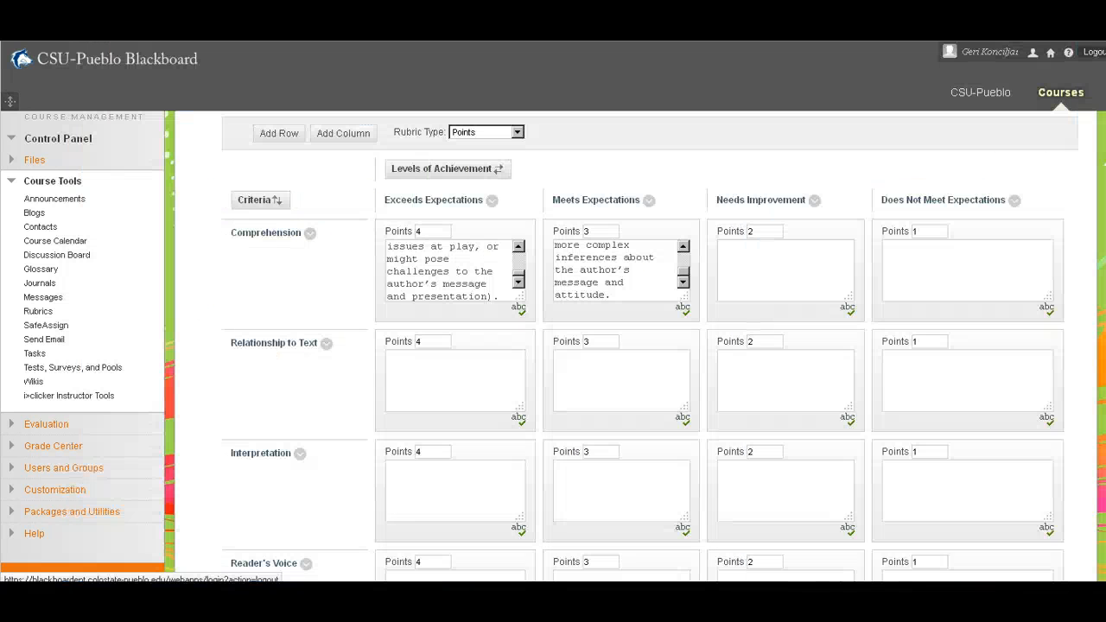
left_click(743, 252)
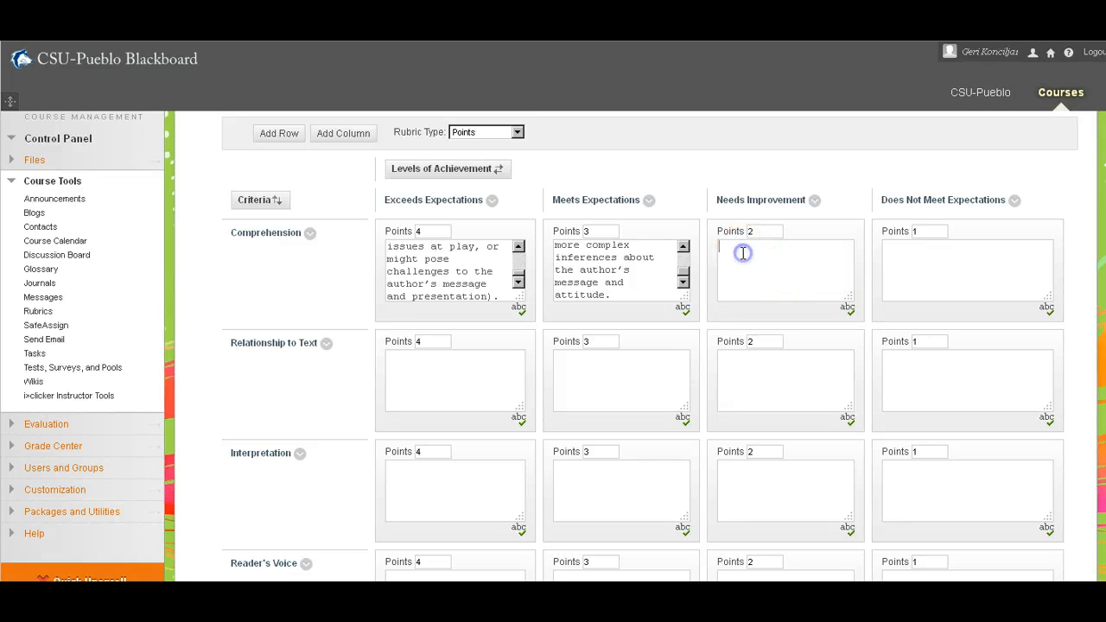
right_click(743, 252)
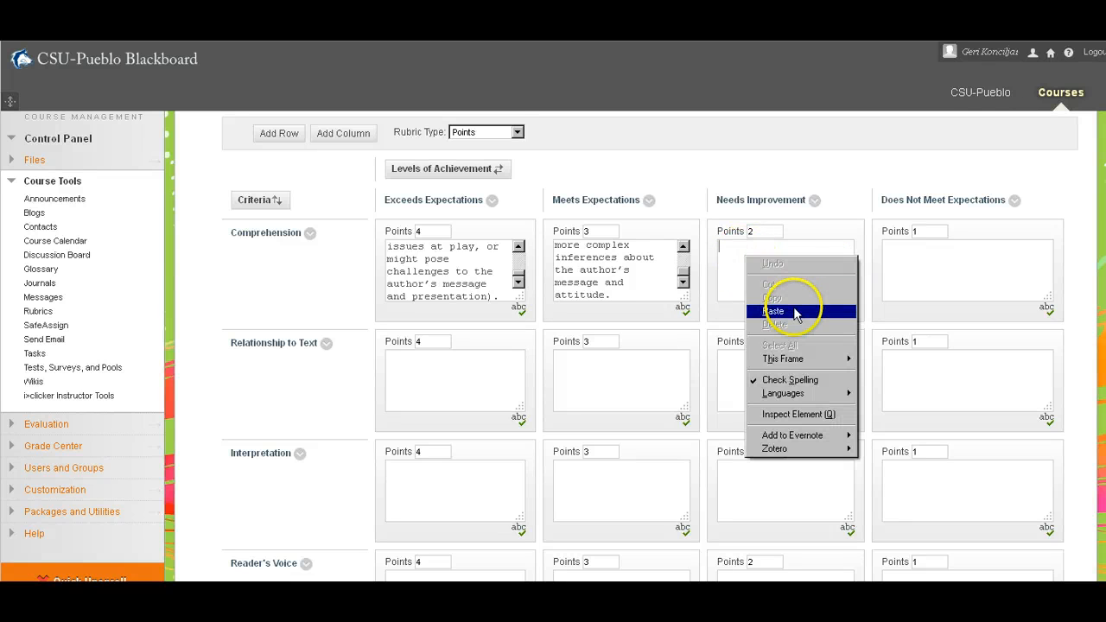
left_click(790, 308)
Switch to the Word rubric and copy the Comprehension description under Does Not Meet Expectations.
left_click(920, 249)
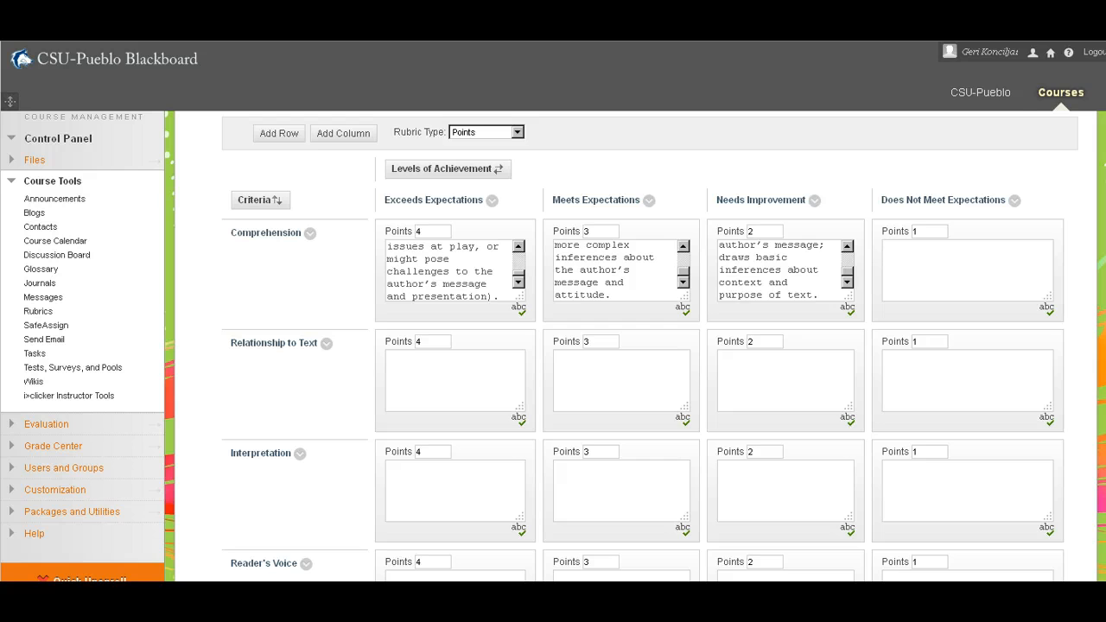
key("alt+Tab")
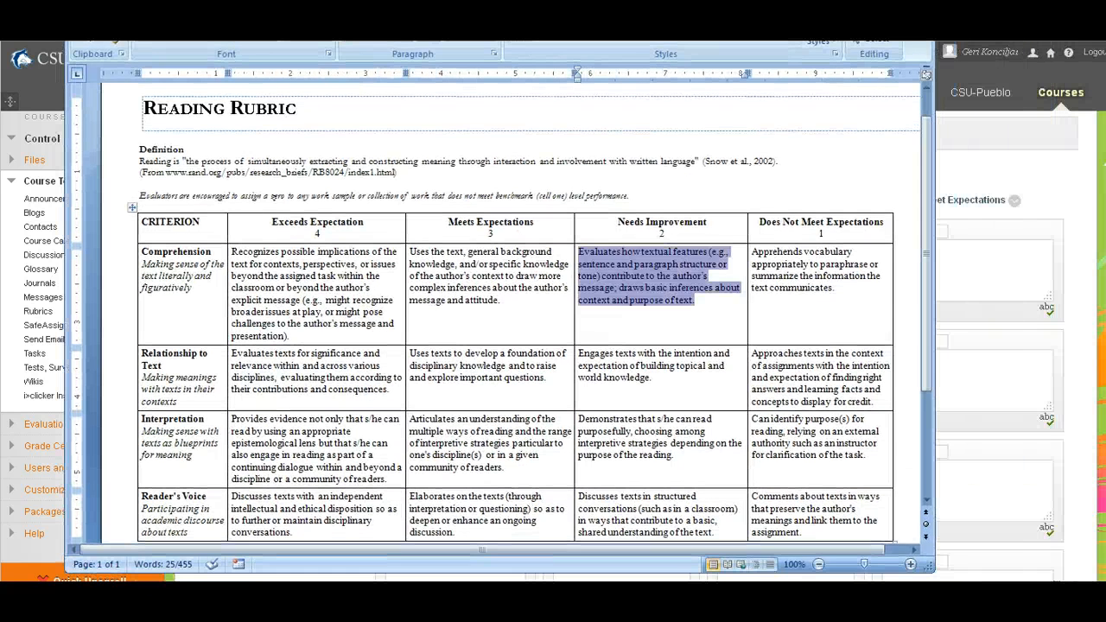
left_click(782, 313)
left_click_drag(839, 289, 759, 268)
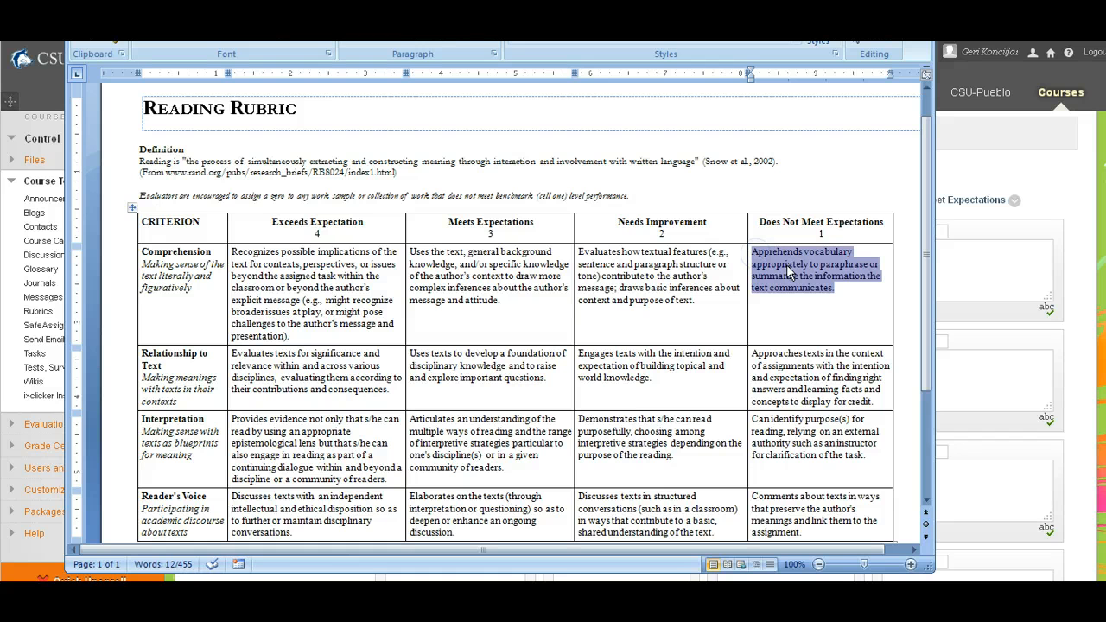
right_click(786, 275)
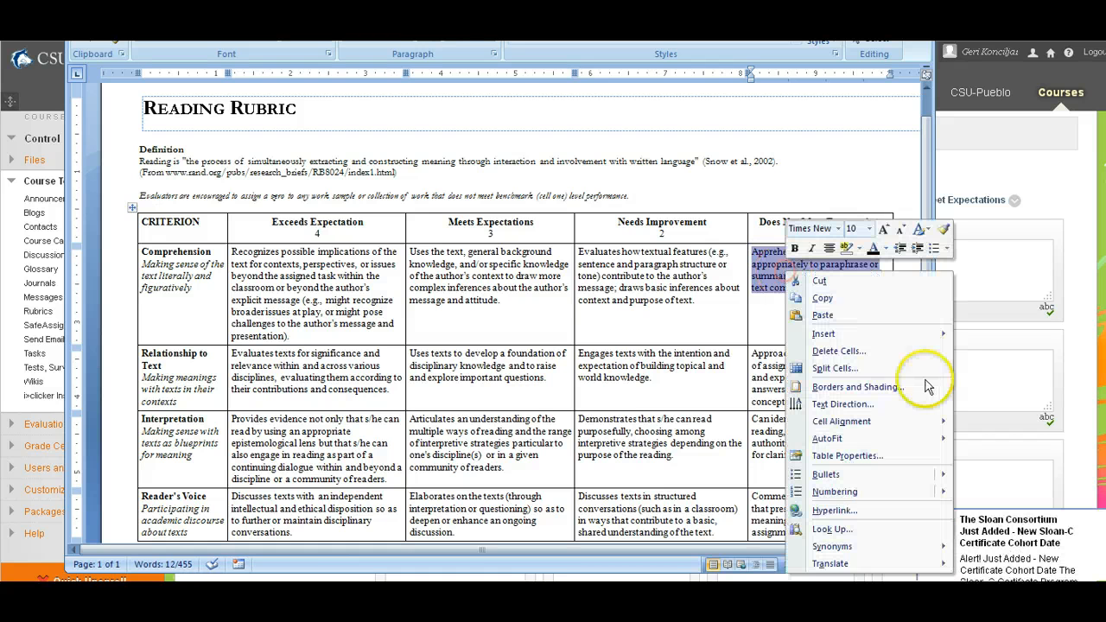
left_click(1097, 519)
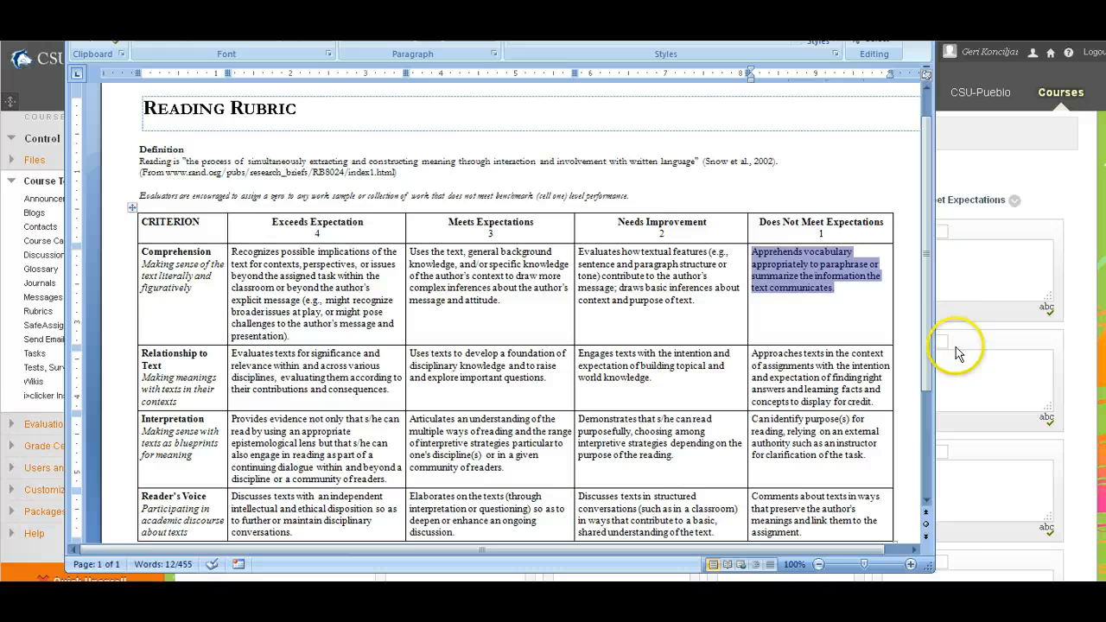
right_click(808, 278)
left_click(844, 305)
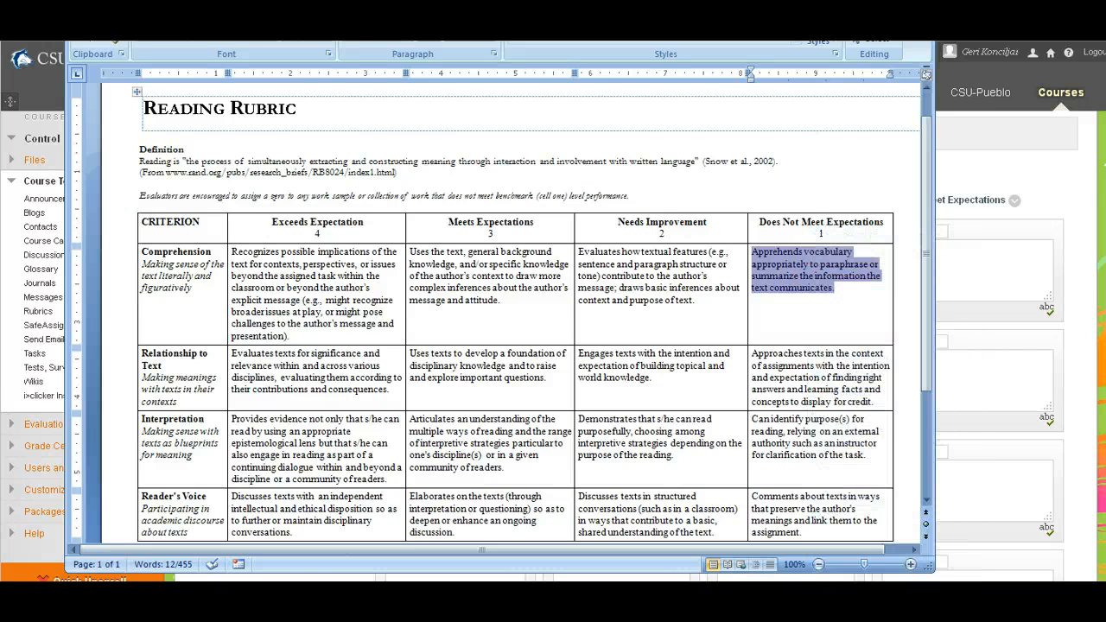
Return to Blackboard and paste the copied description into the Comprehension cell under Does Not Meet Expectations.
left_click(994, 272)
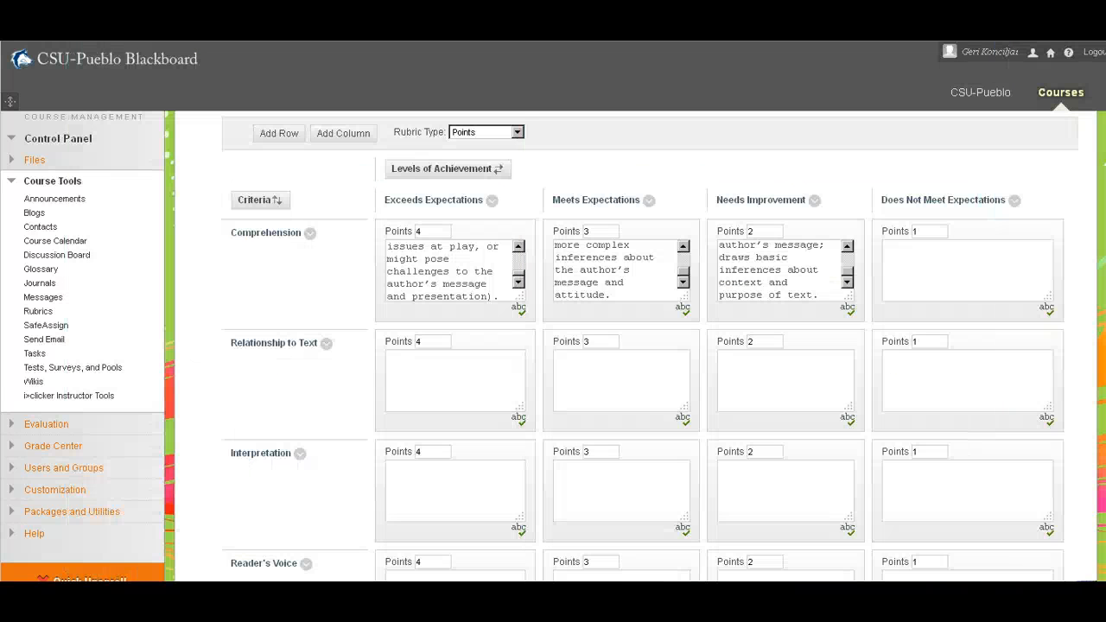
left_click(919, 261)
right_click(914, 254)
left_click(970, 311)
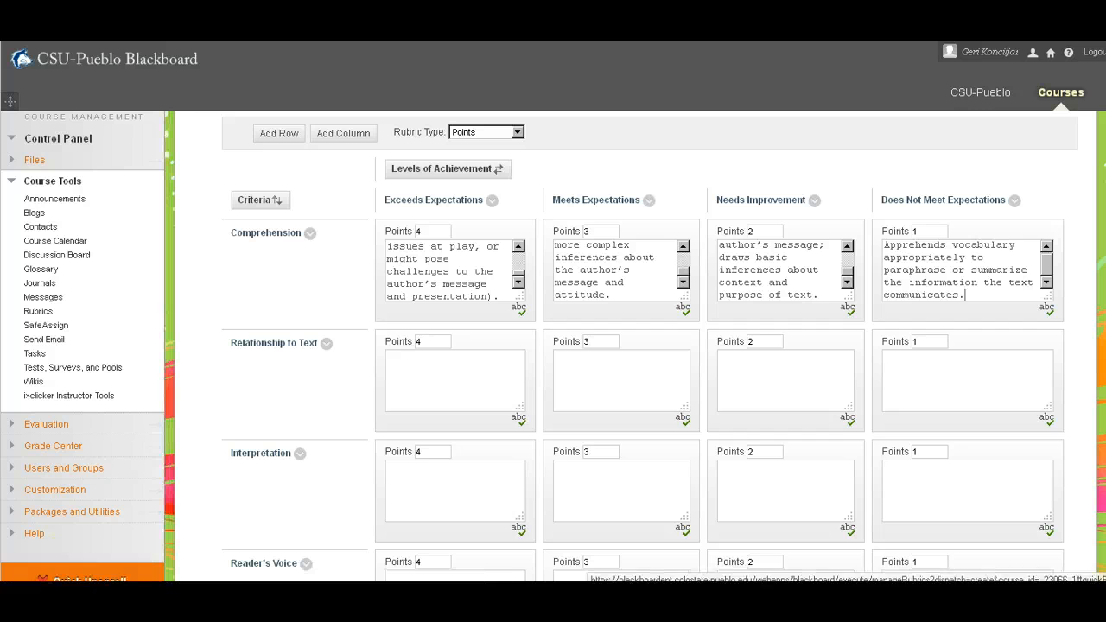
Review the cell descriptions in all criteria rows of the Blackboard grid and compare them with the Word rubric table.
left_click(427, 378)
scroll(426, 378, "down", 2)
scroll(427, 380, "down", 2)
scroll(427, 383, "up", 2)
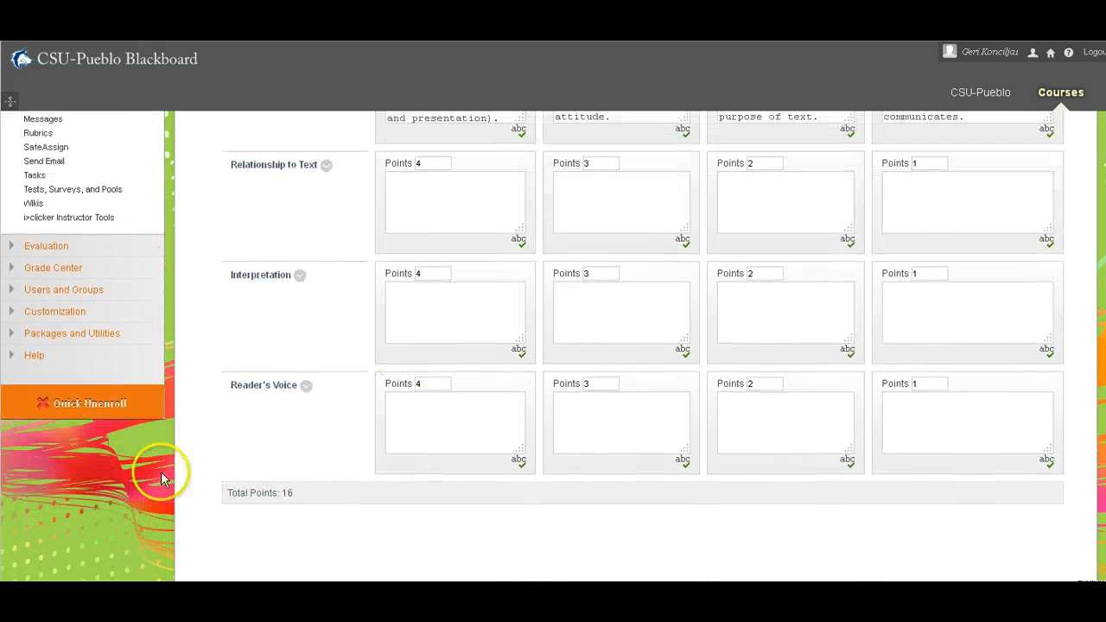
scroll(395, 420, "up", 1)
scroll(199, 481, "up", 1)
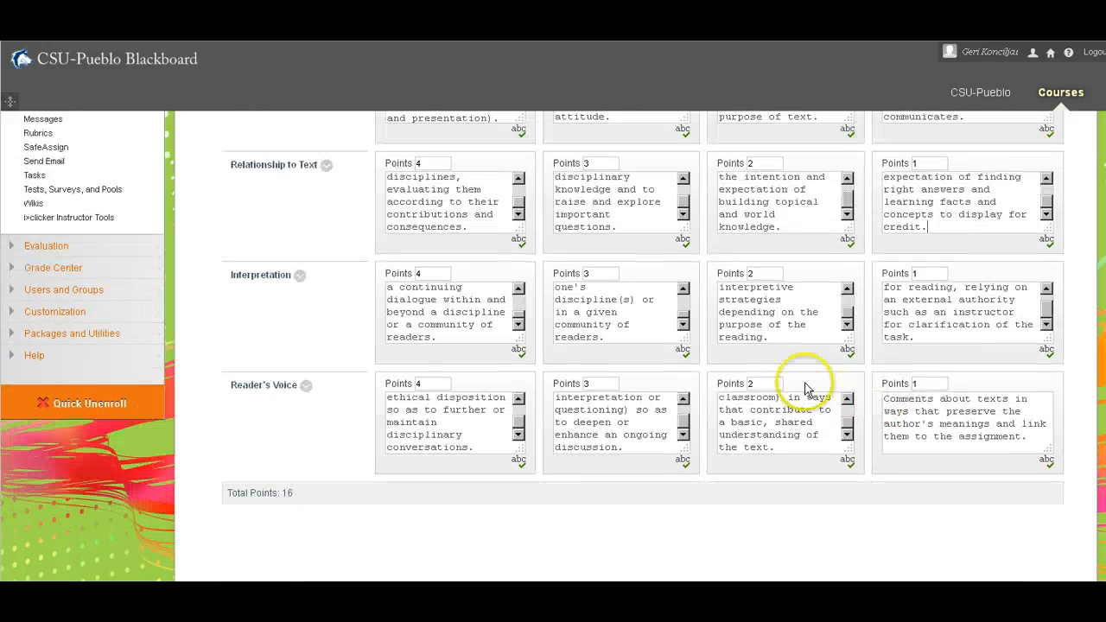
scroll(800, 382, "up", 5)
scroll(801, 381, "down", 1)
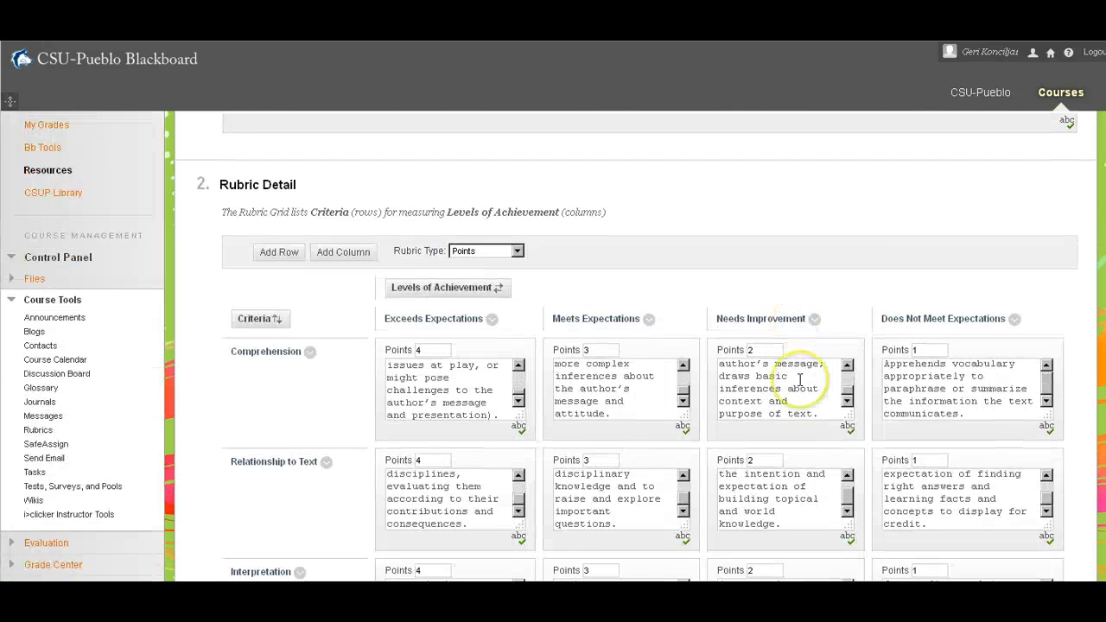
scroll(800, 380, "down", 6)
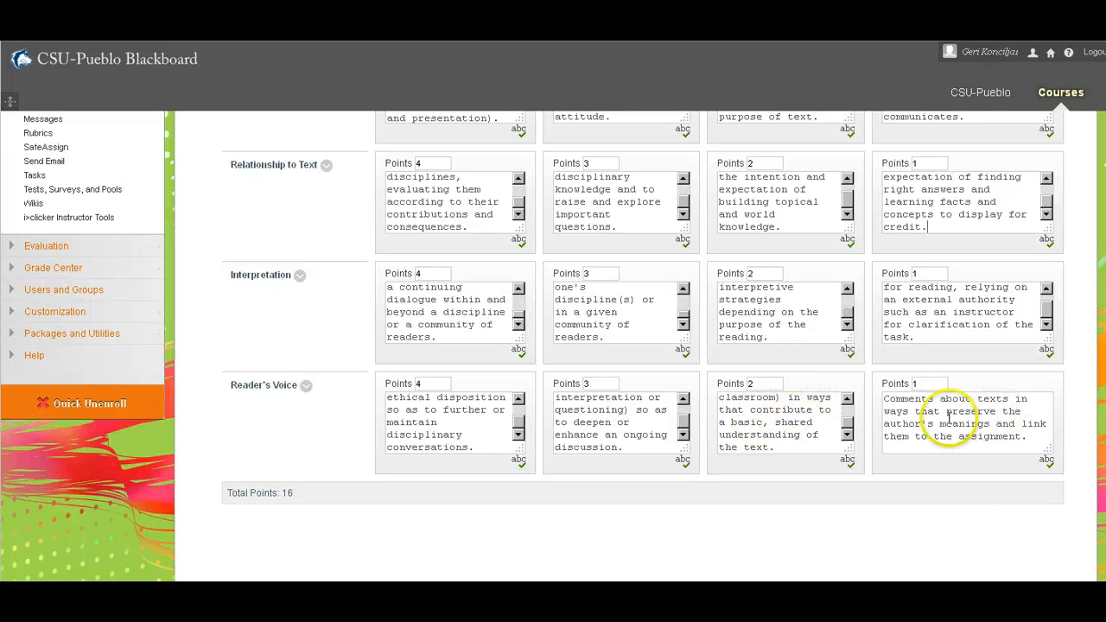
scroll(966, 432, "up", 5)
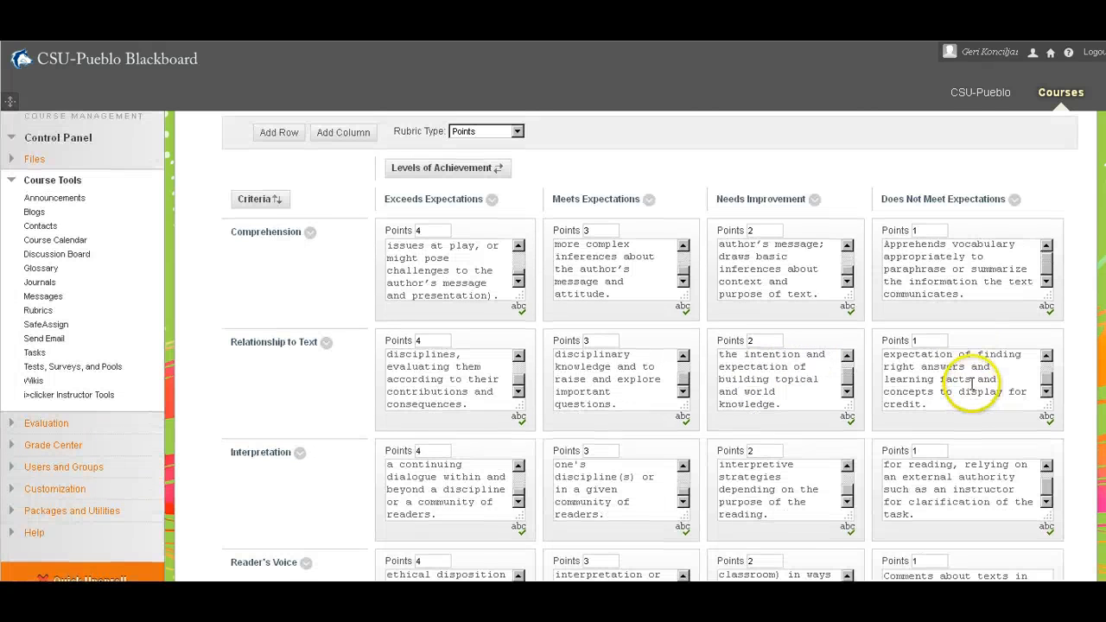
scroll(970, 285, "down", 2)
scroll(970, 286, "up", 2)
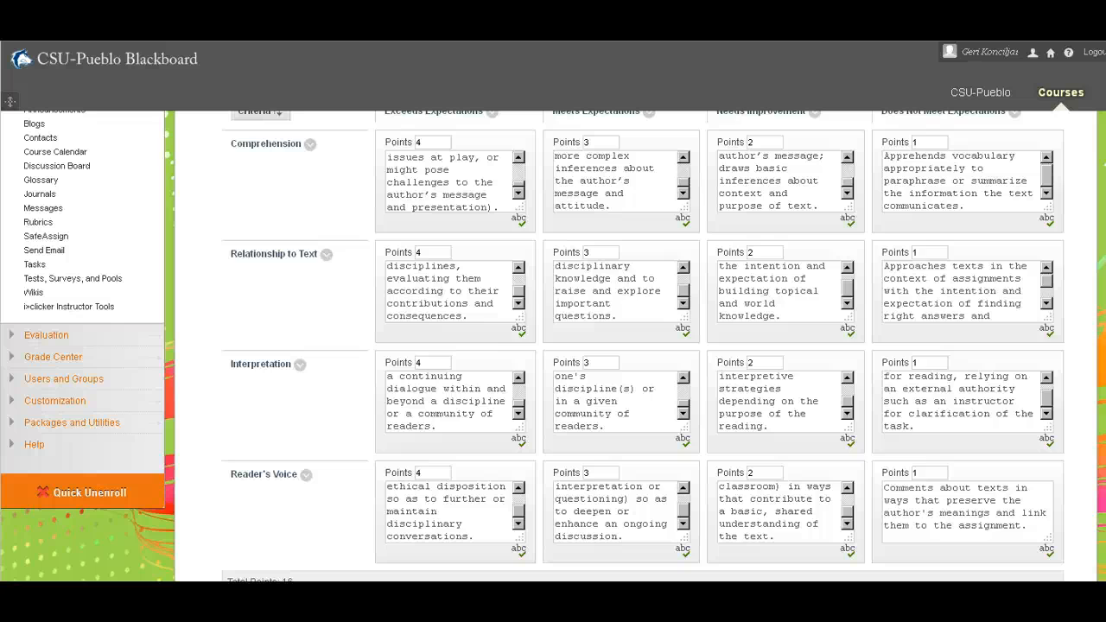
left_click_drag(1105, 42, 644, 43)
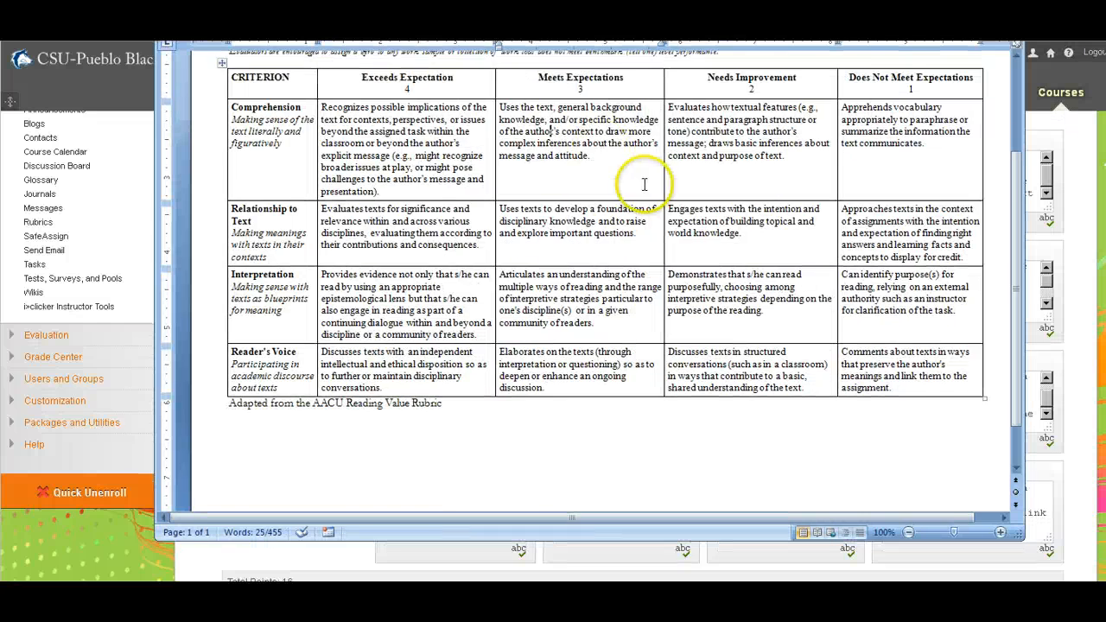
scroll(644, 184, "up", 3)
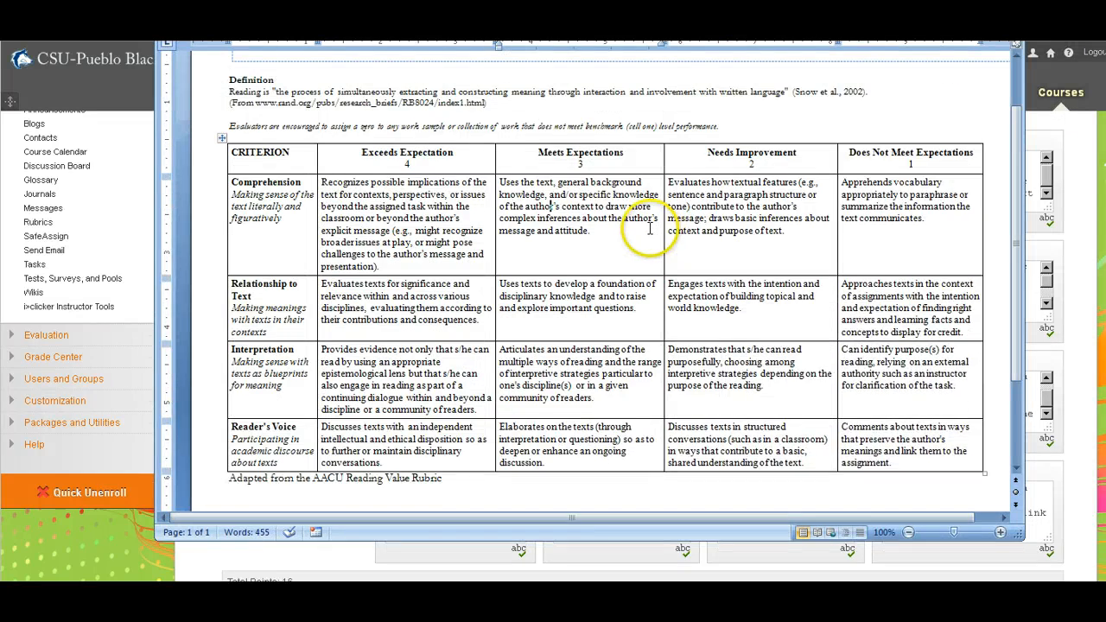
scroll(650, 228, "down", 1)
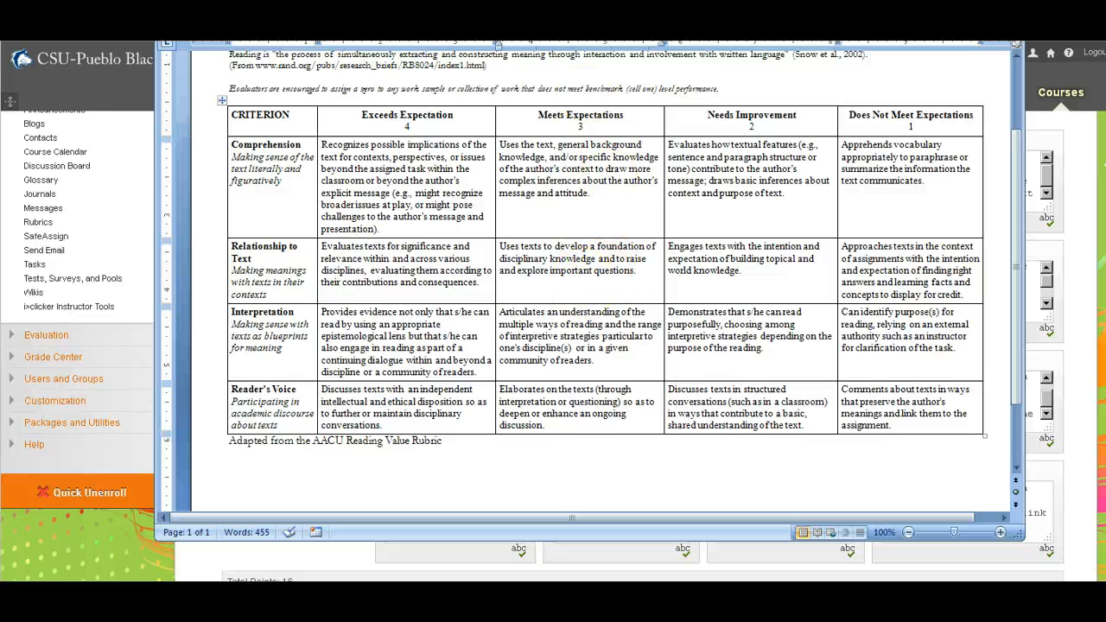
left_click_drag(558, 42, 1105, 41)
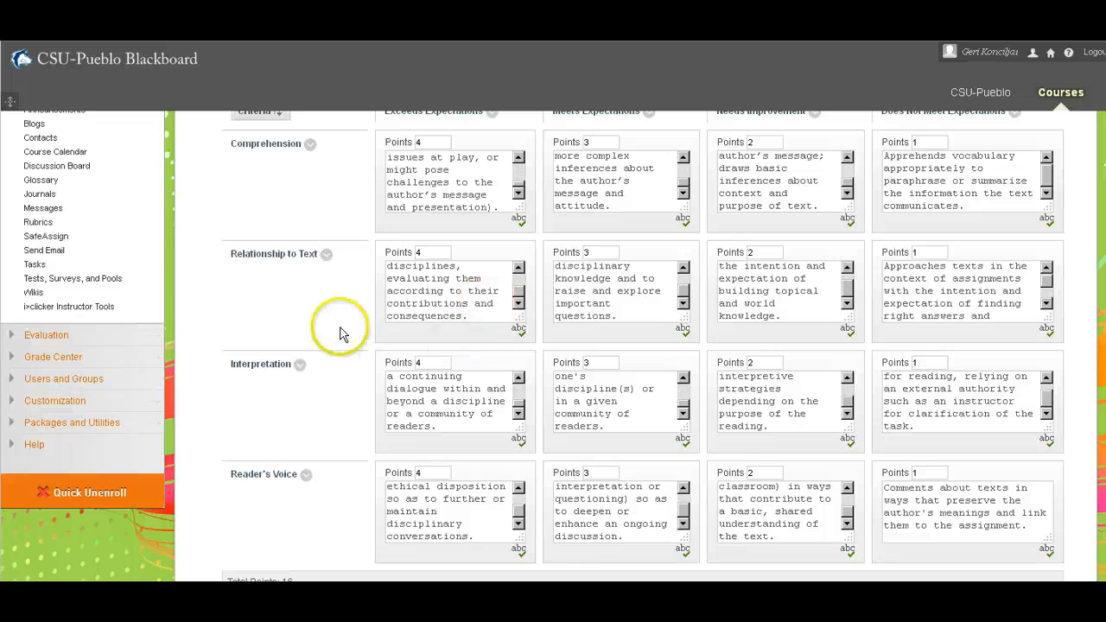
Check the completed rubric from the total points up to its name and description, and submit it.
scroll(319, 322, "down", 3)
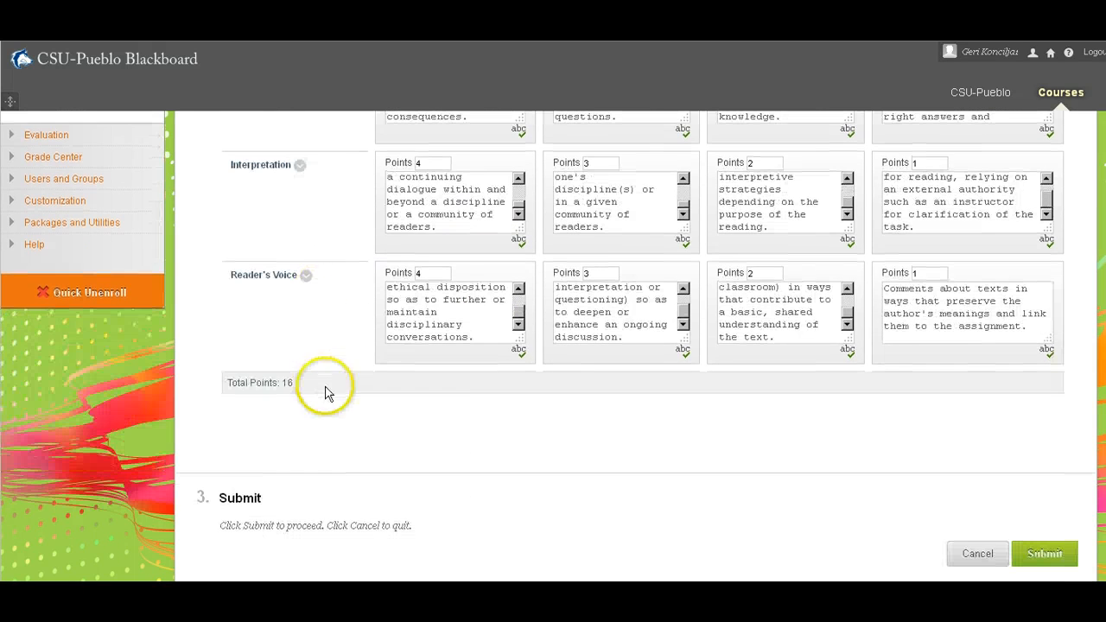
scroll(362, 372, "up", 10)
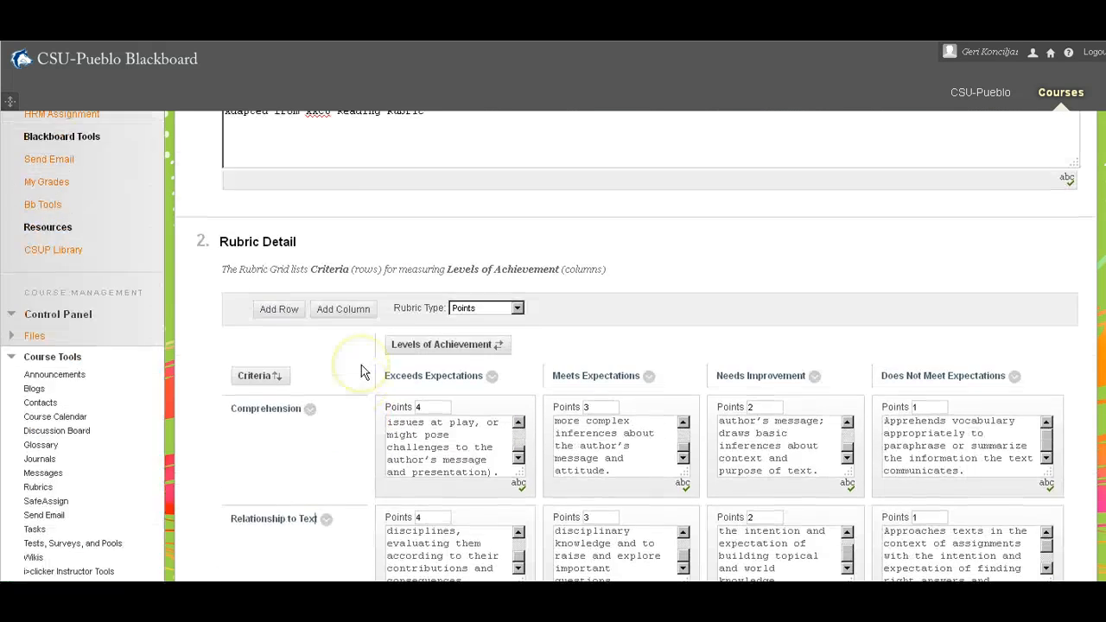
scroll(361, 365, "down", 2)
scroll(362, 365, "up", 5)
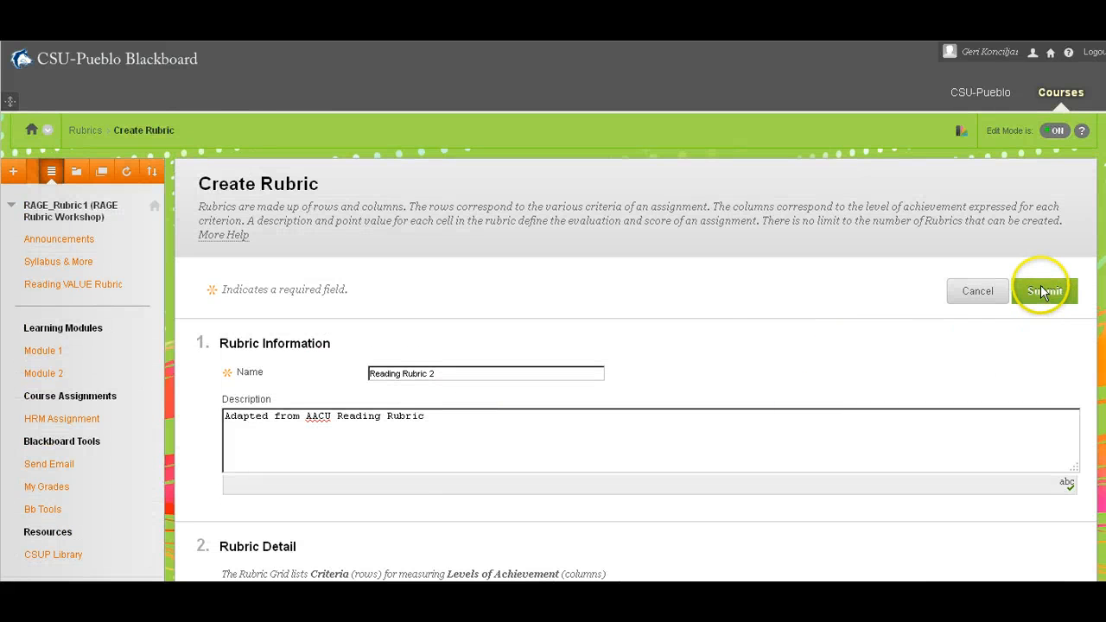
left_click(1044, 292)
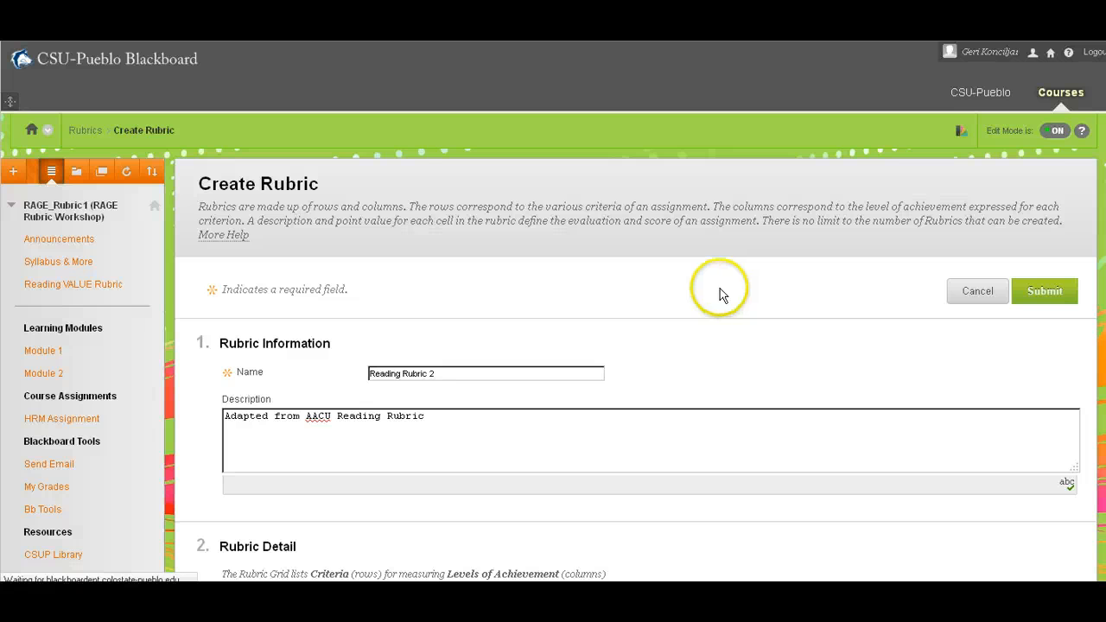